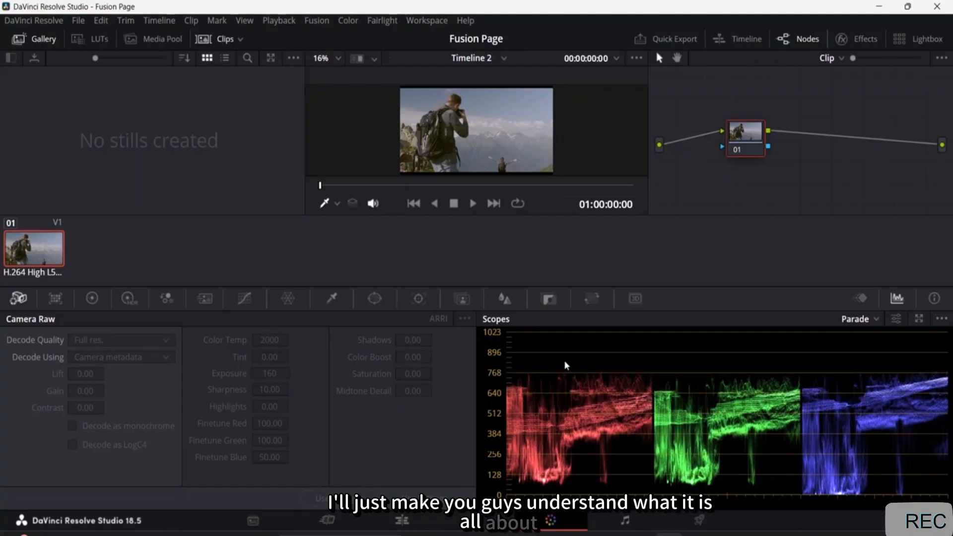
click(405, 522)
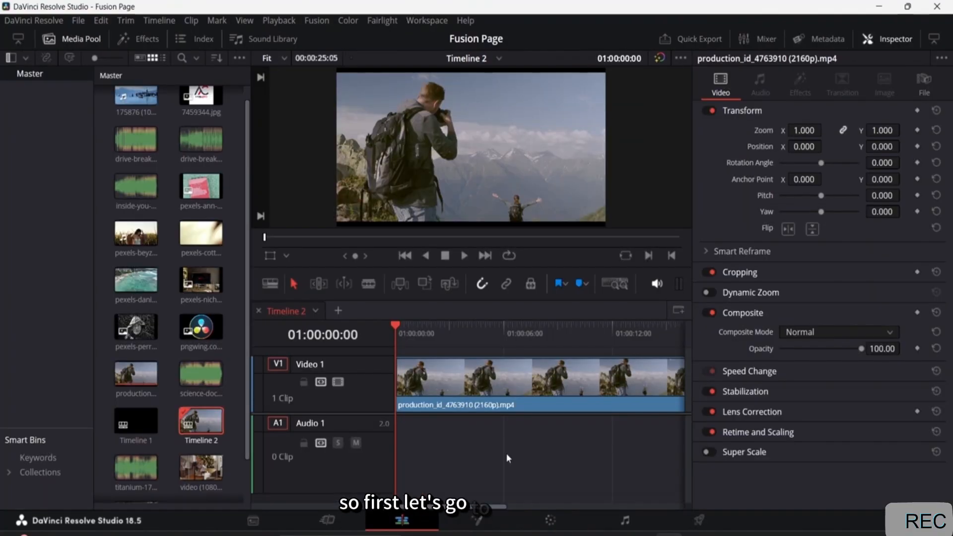
click(888, 39)
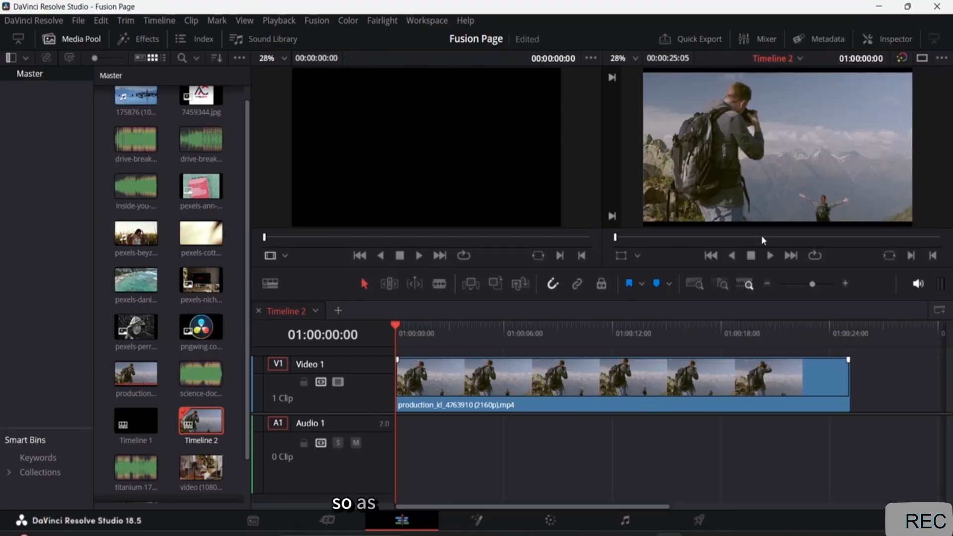
click(509, 373)
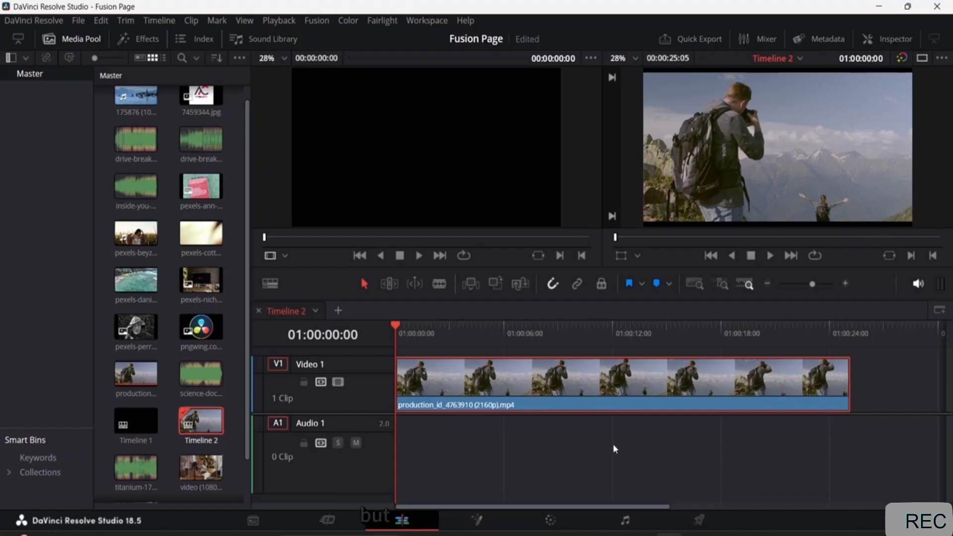
Open the clip on the Color page and move node 01 higher in the node graph
click(557, 520)
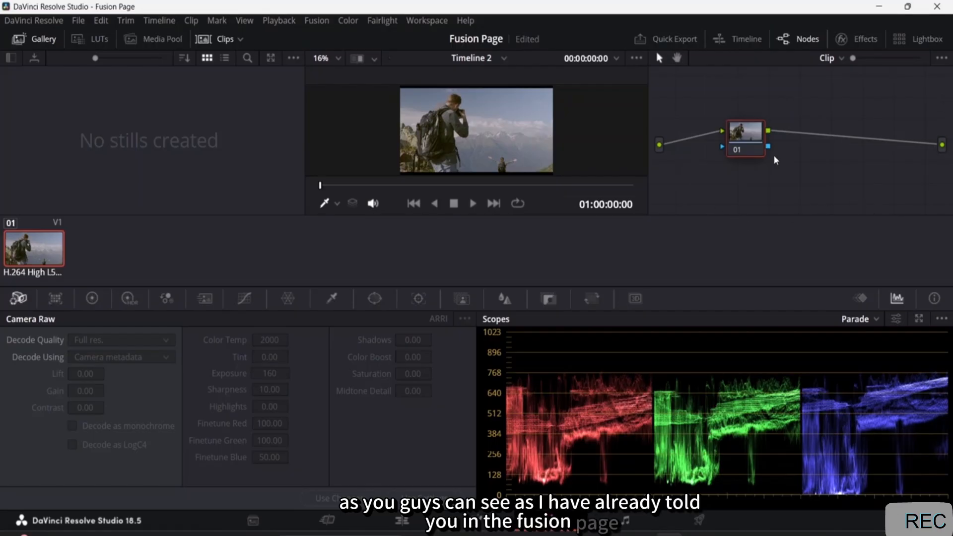
drag(762, 137, 748, 100)
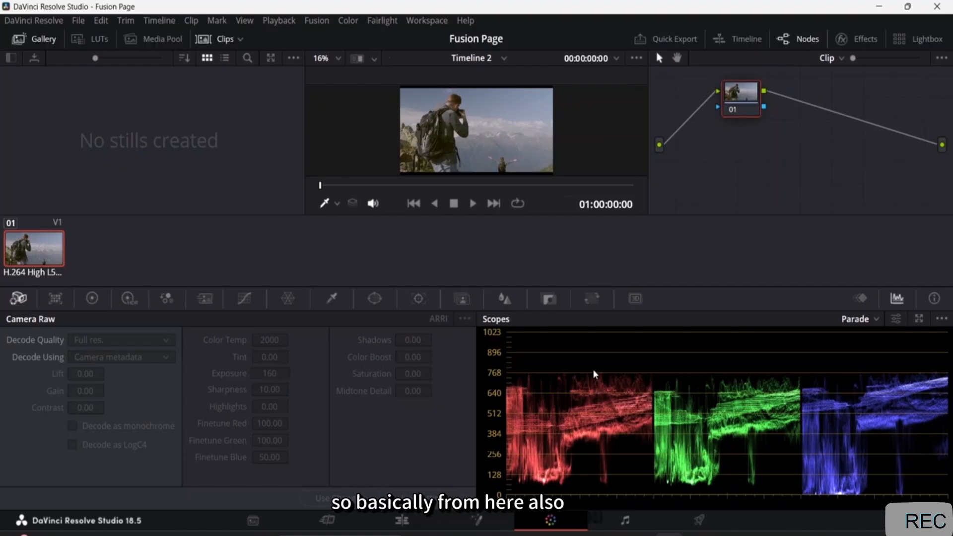
Examine the Parade scope's display settings and the Camera Raw, Color Match, Primaries and High Dynamic Range palettes
click(897, 319)
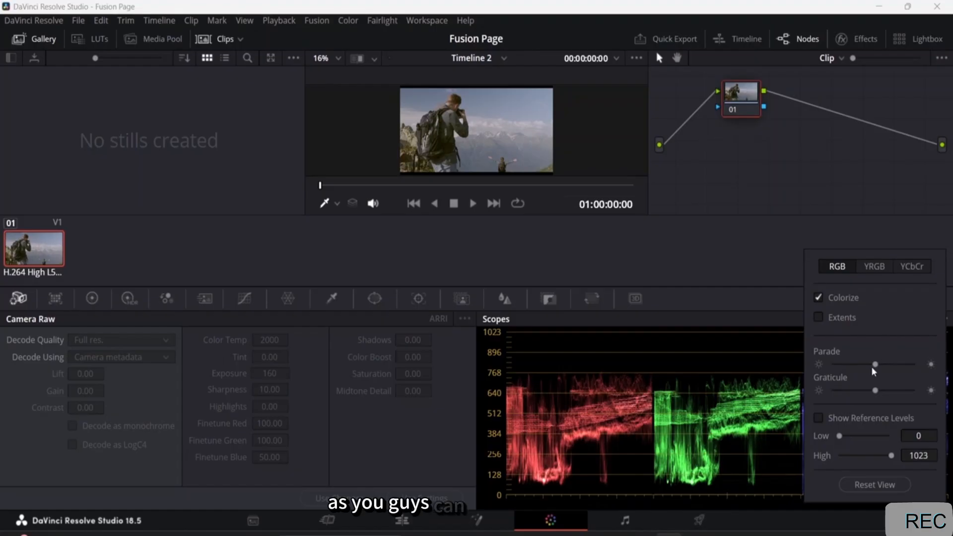
click(776, 344)
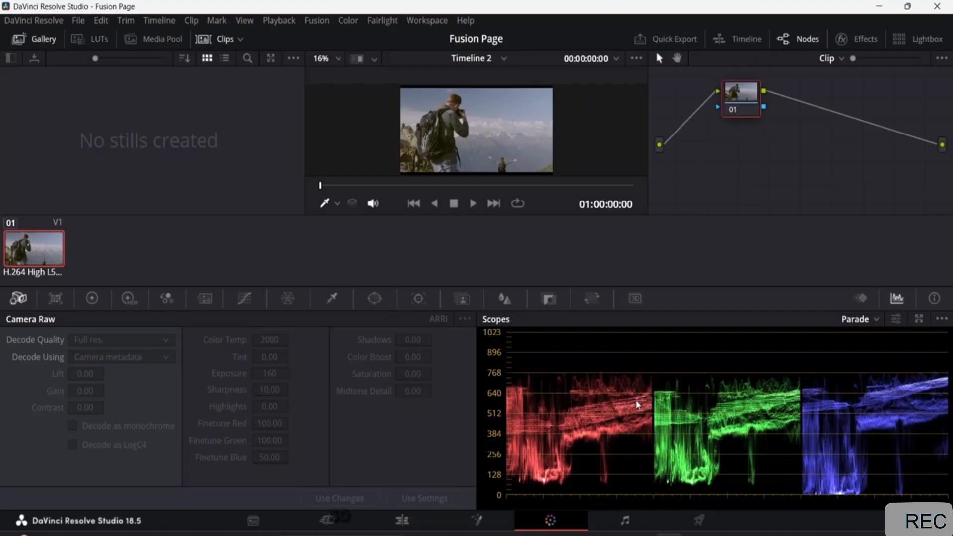
click(92, 300)
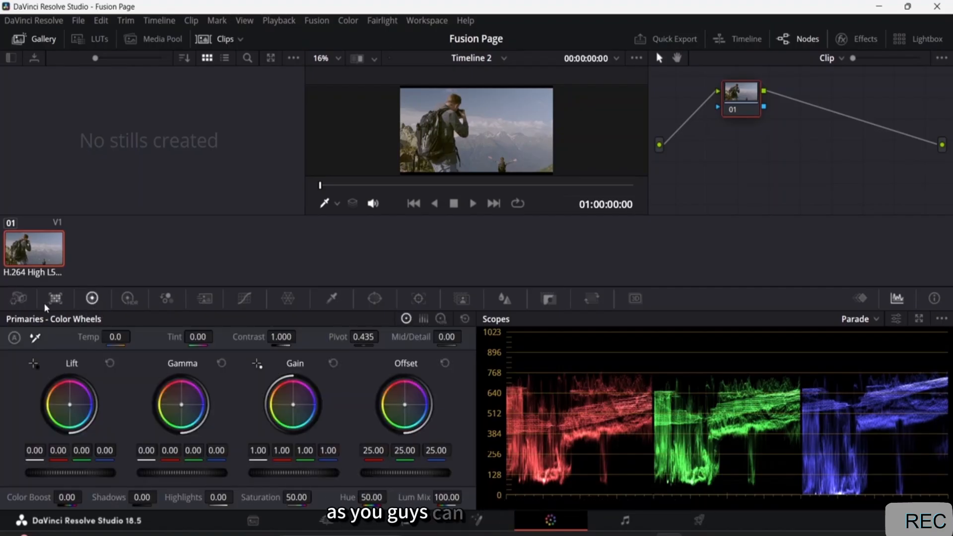
click(26, 300)
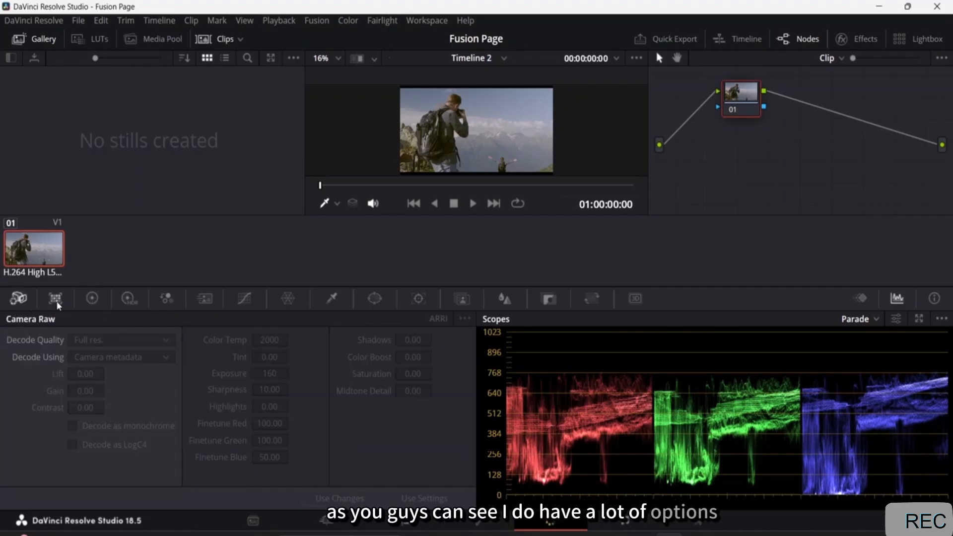
click(55, 298)
click(93, 298)
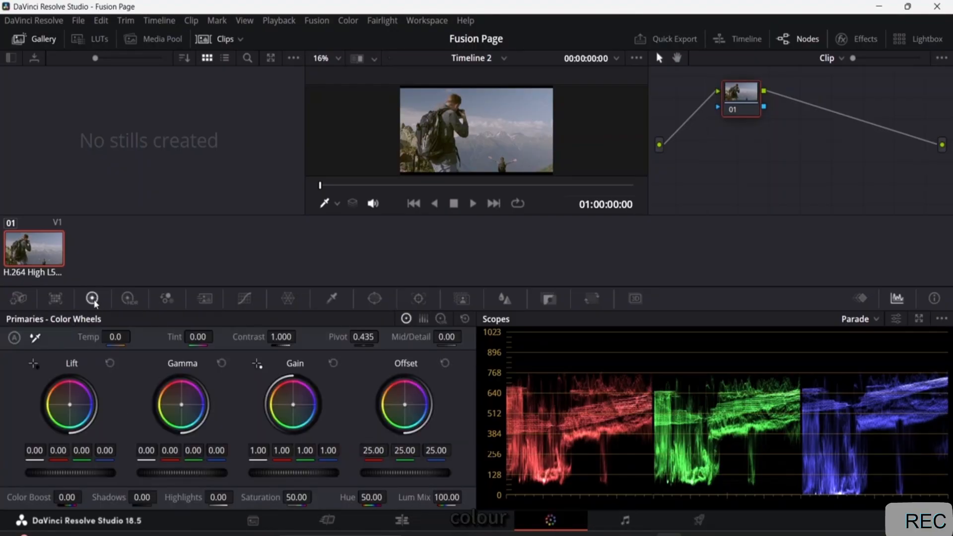
click(127, 300)
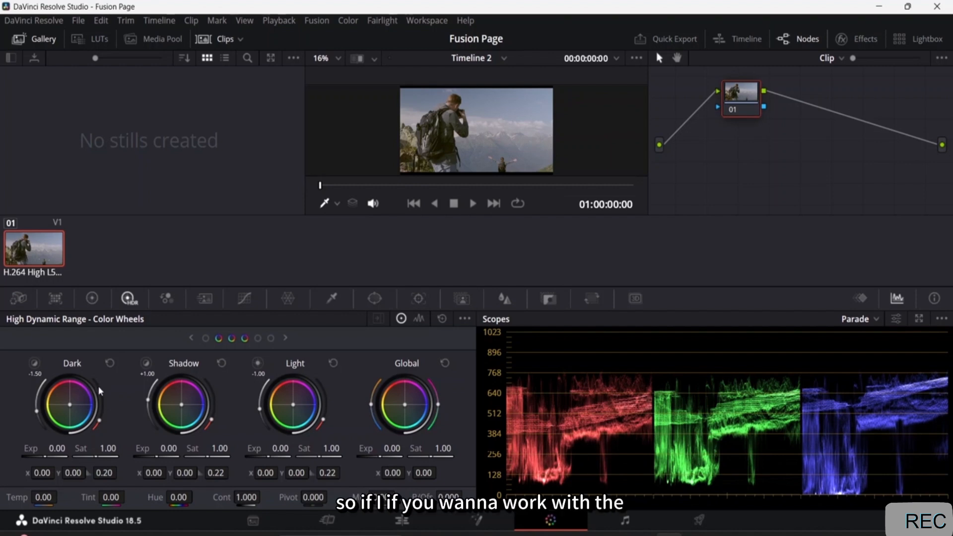
Give the clip a colder look in the RGB Mixer by setting the Blue Output's red channel to 0.33
click(171, 302)
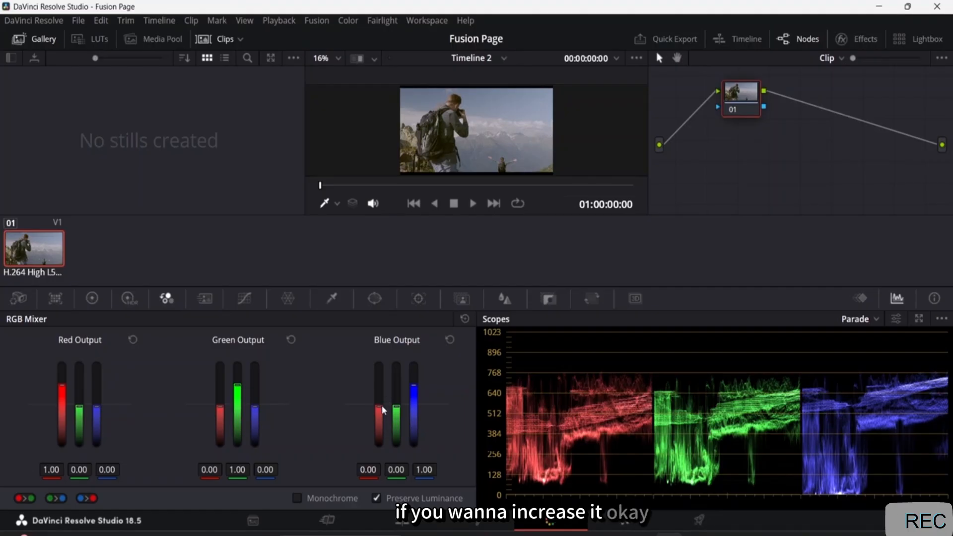
mouse_move(379, 406)
mouse_down()
mouse_move(379, 385)
mouse_move(379, 404)
mouse_up()
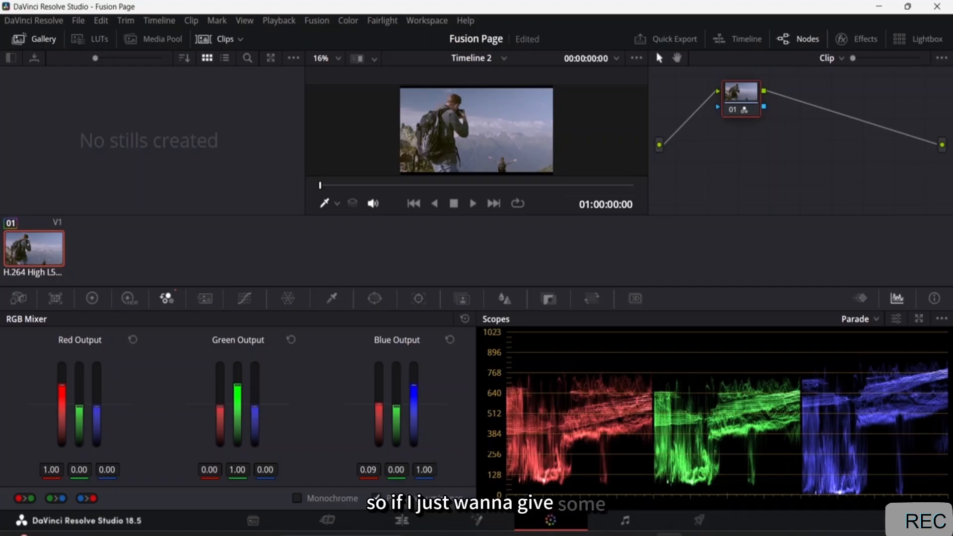
drag(382, 411, 382, 407)
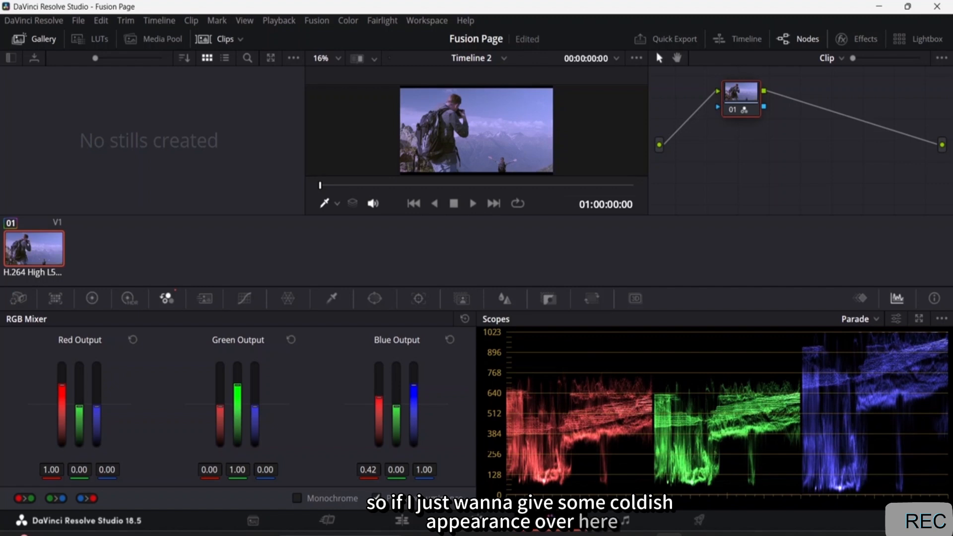
drag(379, 397, 379, 399)
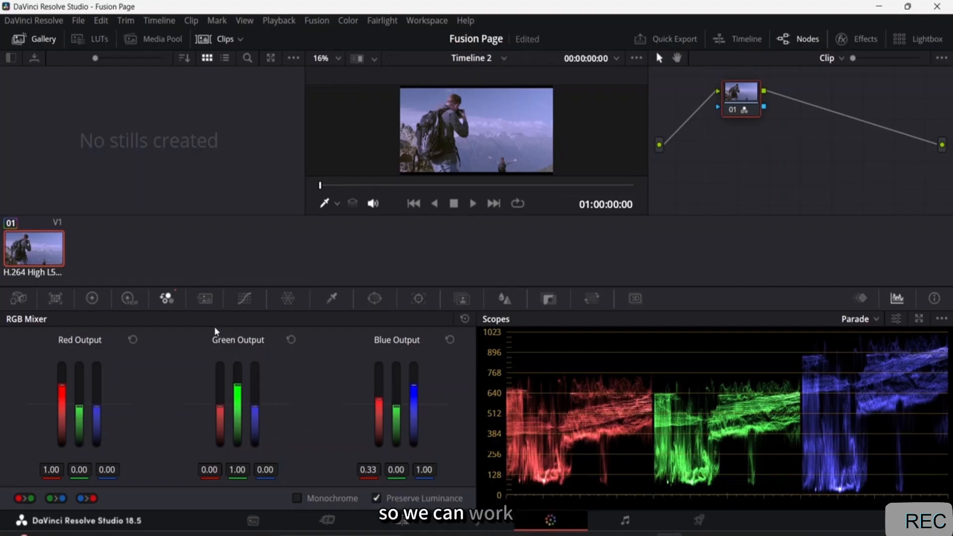
Look through the Motion Effects, Curves, Color Warper, Qualifier, Window, Tracker, Magic Mask, Blur, Key and Sizing palettes
click(206, 299)
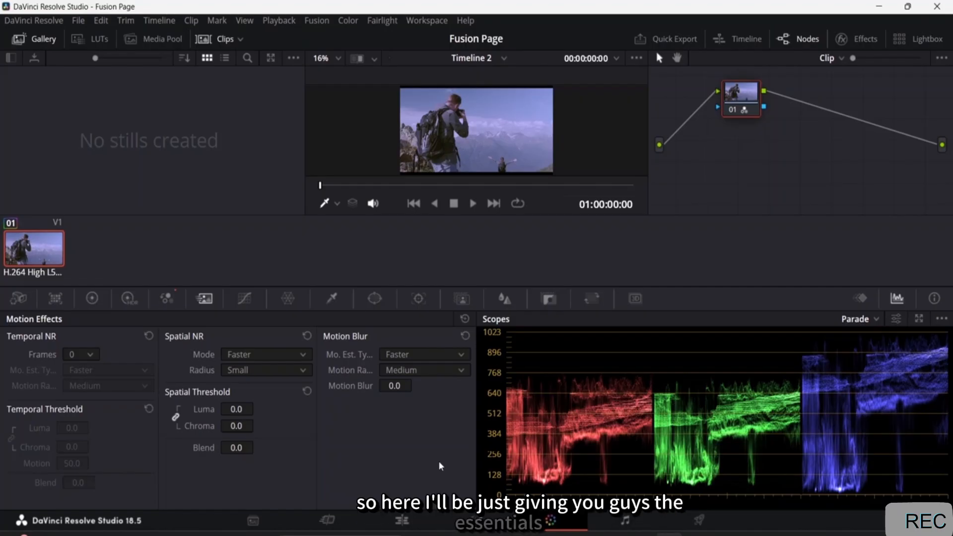
click(244, 300)
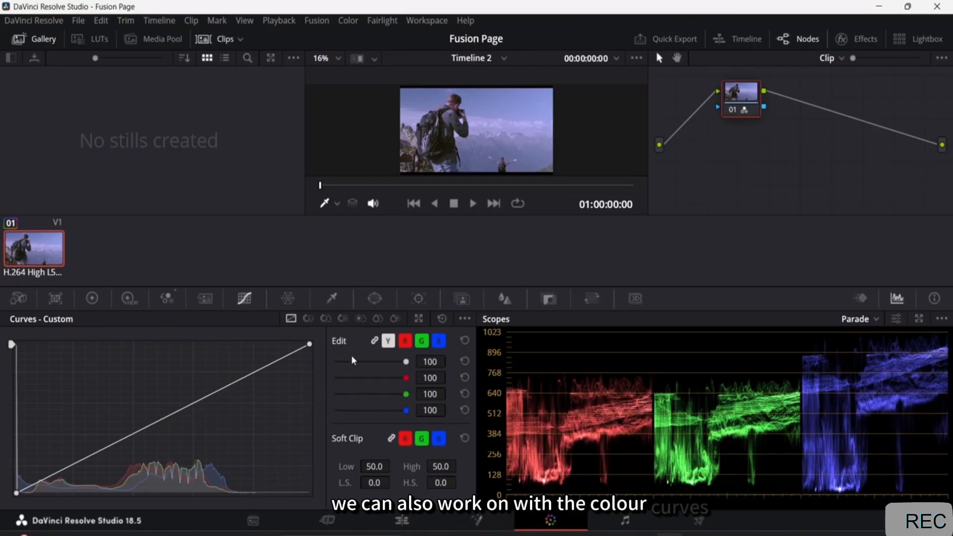
click(289, 298)
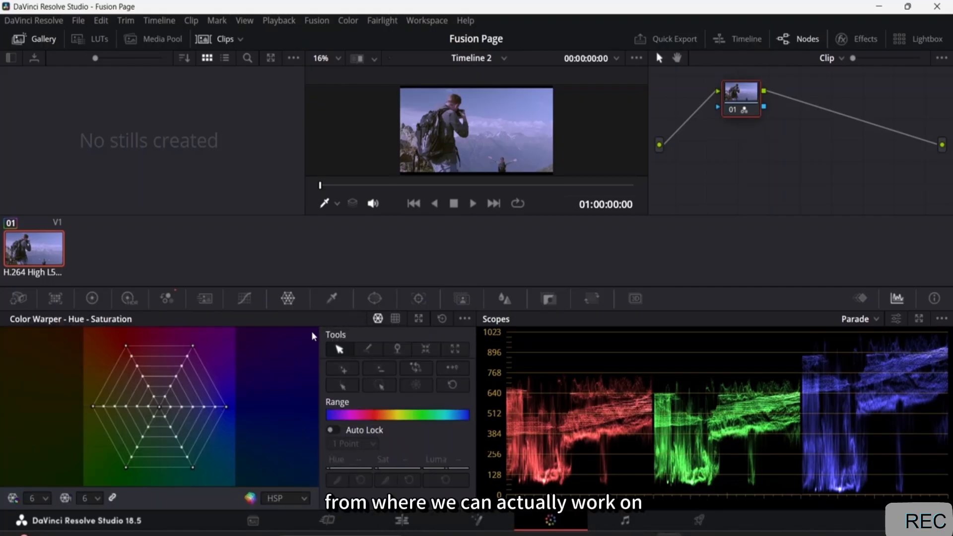
click(339, 300)
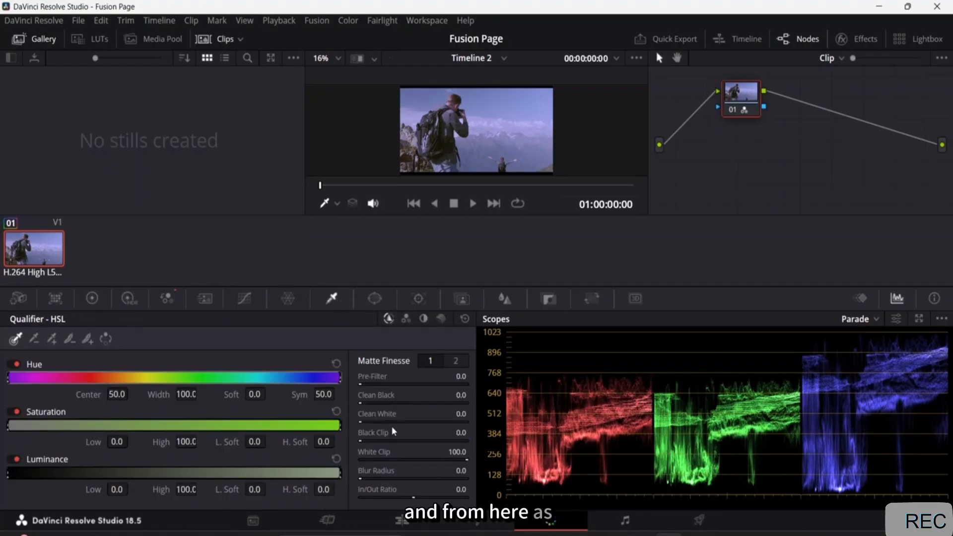
click(375, 299)
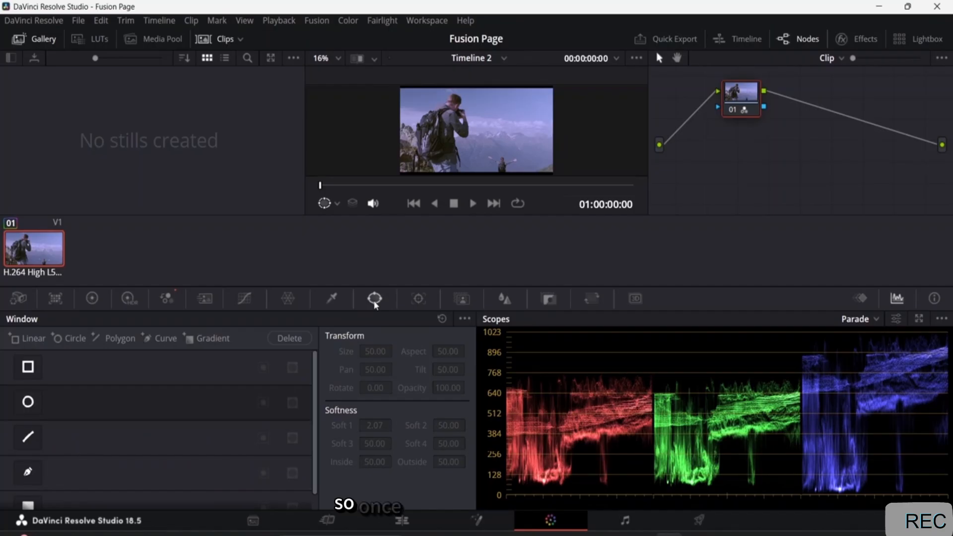
click(417, 301)
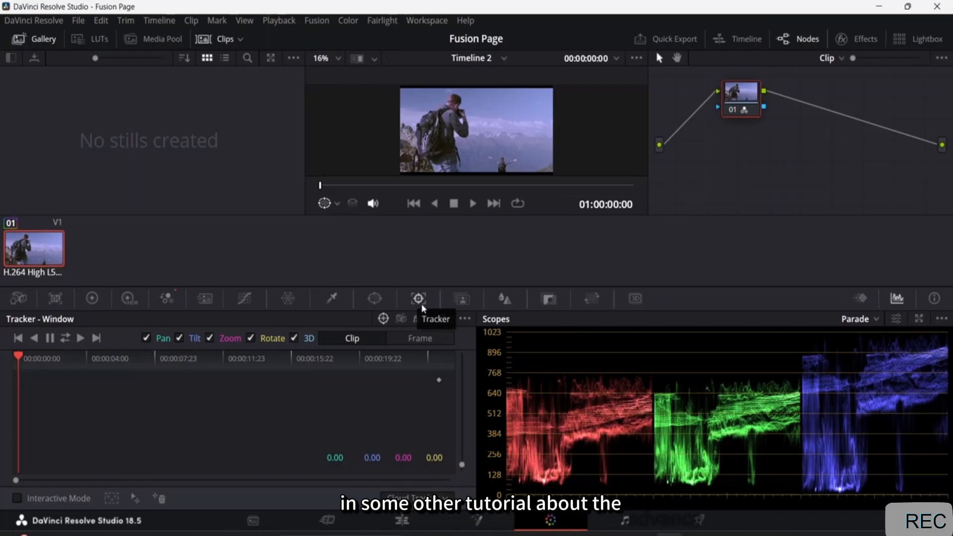
click(452, 302)
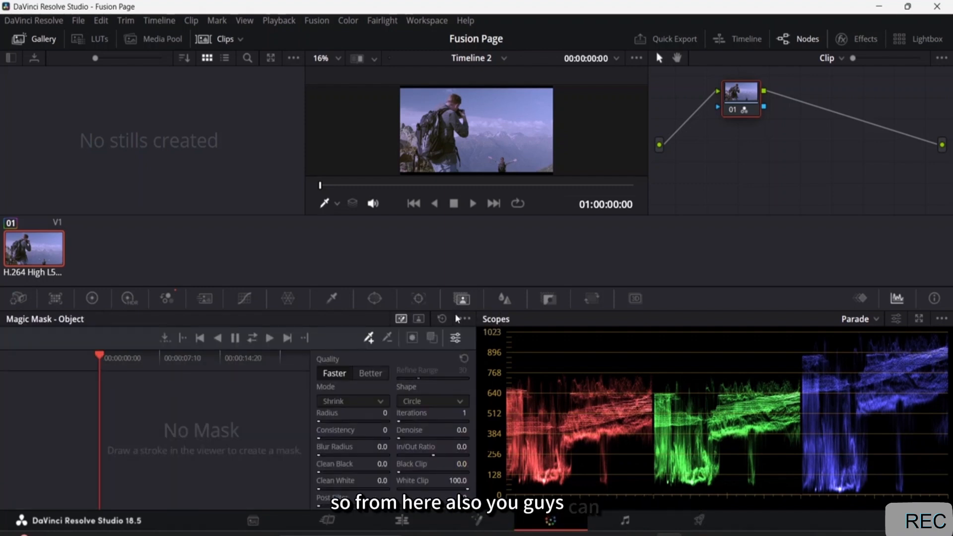
click(500, 301)
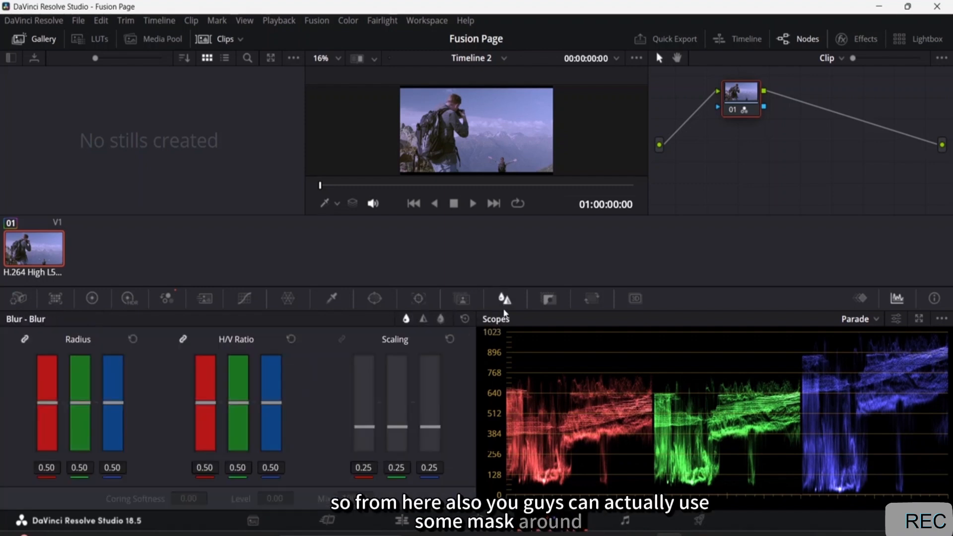
click(552, 302)
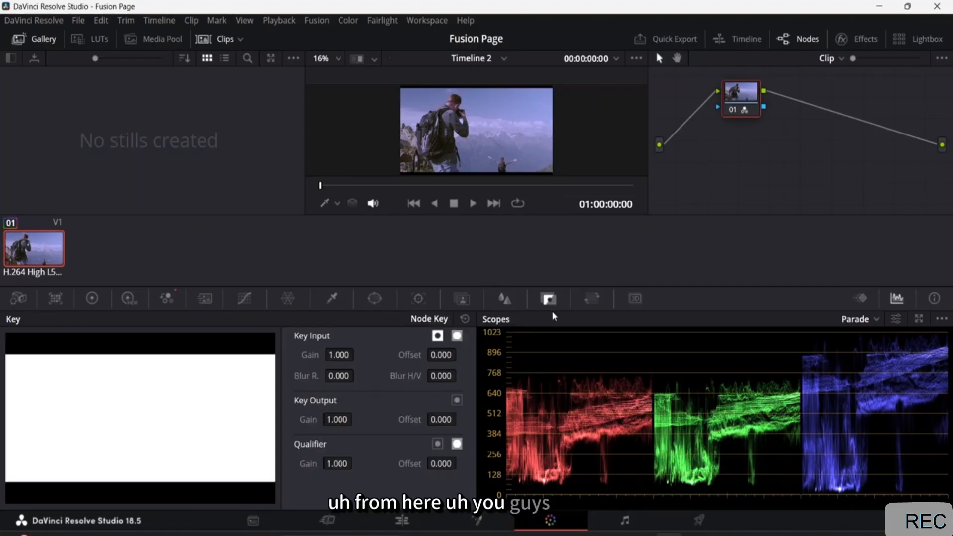
click(589, 303)
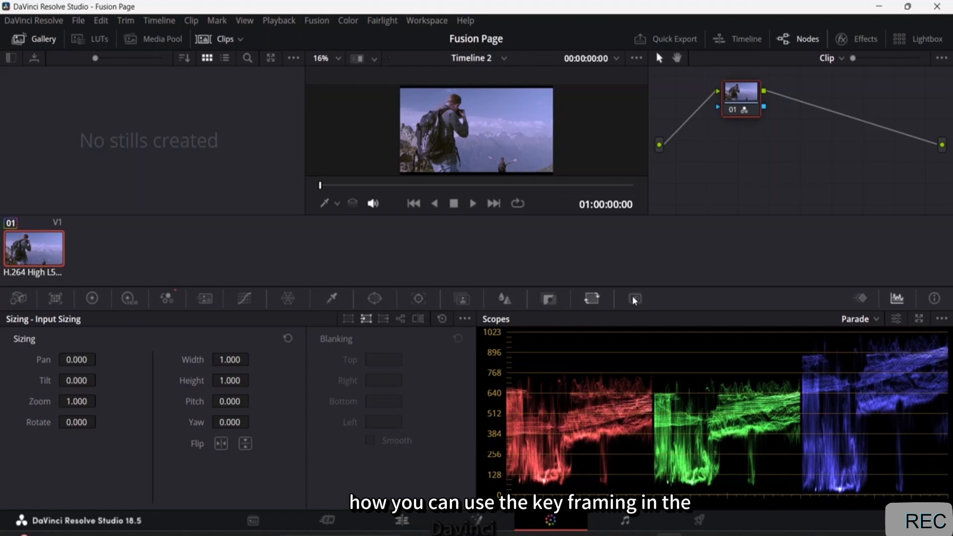
In the Primaries color wheels, shift the Lift tint slightly and darken it to -0.06, with red -0.05, green -0.06 and blue -0.09
click(92, 299)
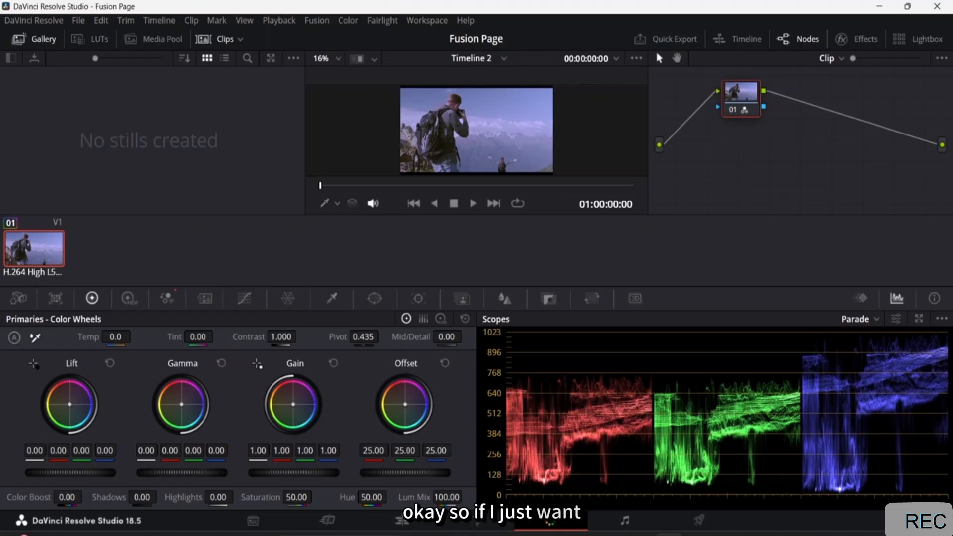
drag(71, 408, 69, 404)
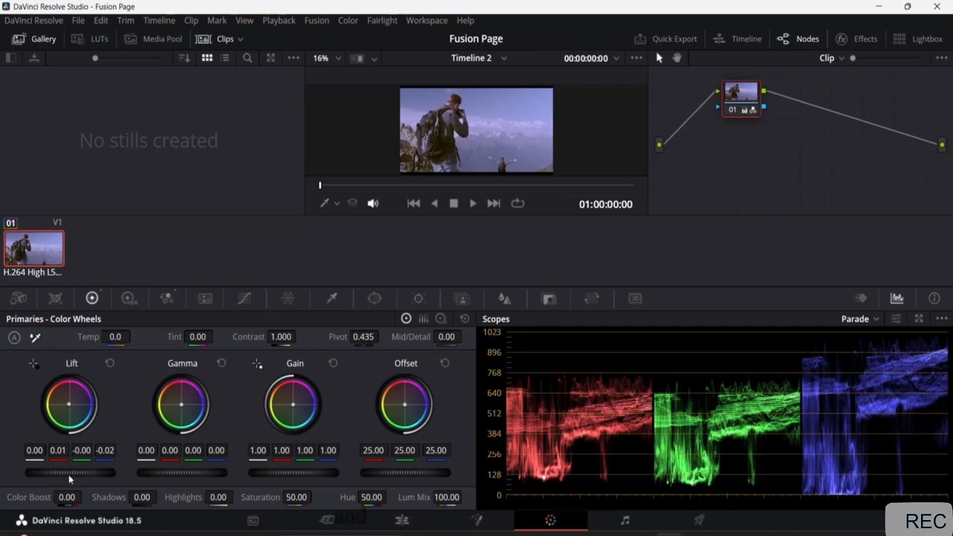
mouse_move(60, 473)
mouse_down()
mouse_move(71, 474)
mouse_move(58, 474)
mouse_up()
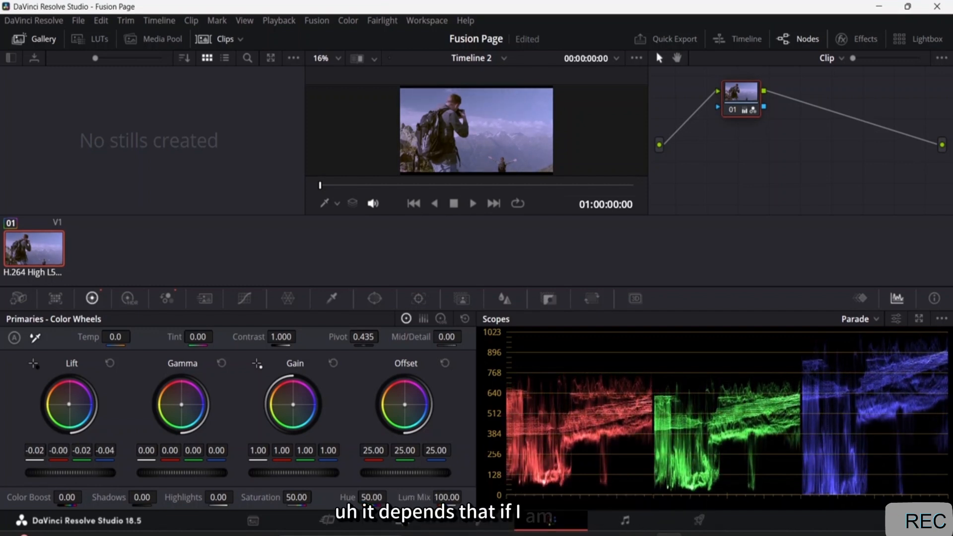
mouse_move(57, 474)
mouse_down()
mouse_move(79, 473)
mouse_move(50, 474)
mouse_up()
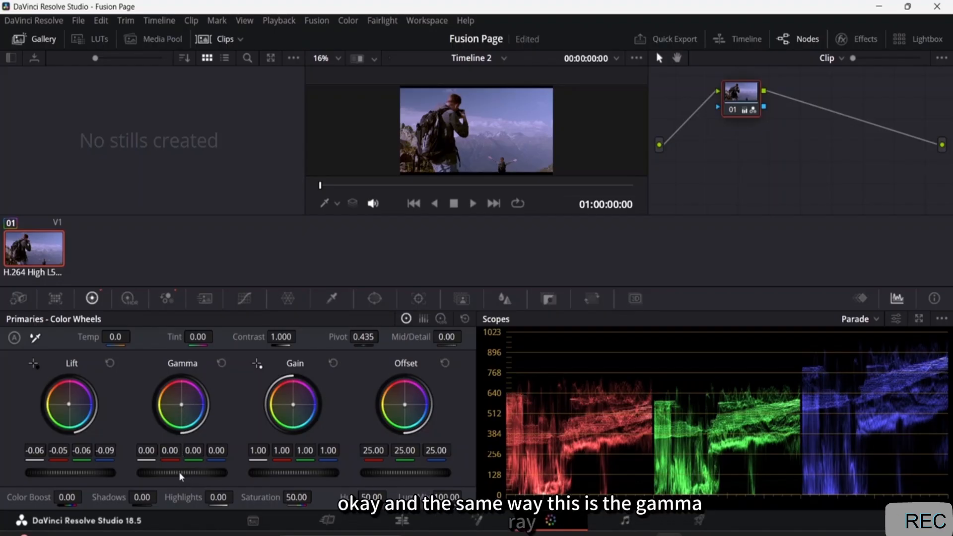
Raise the Gamma master level to 0.04 across all channels
drag(182, 472, 192, 473)
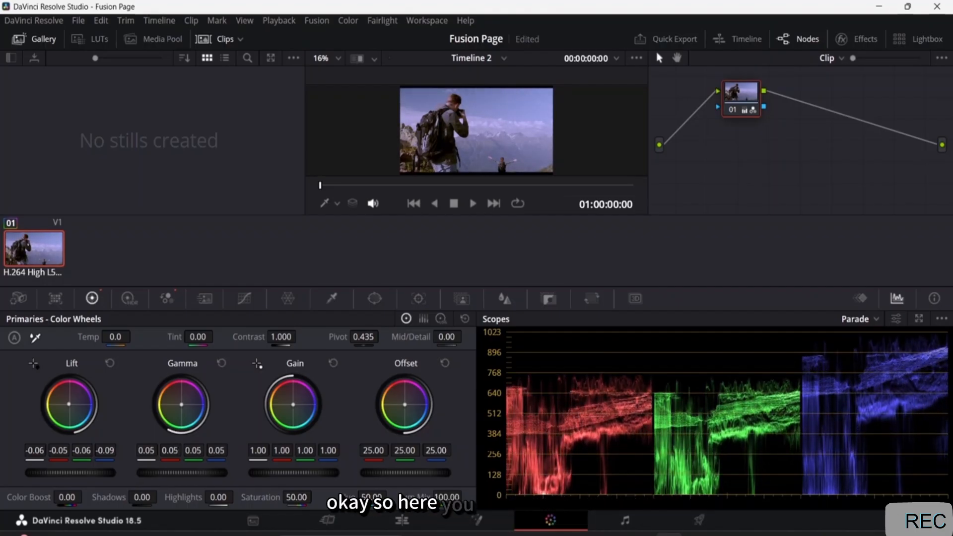
drag(192, 473, 194, 473)
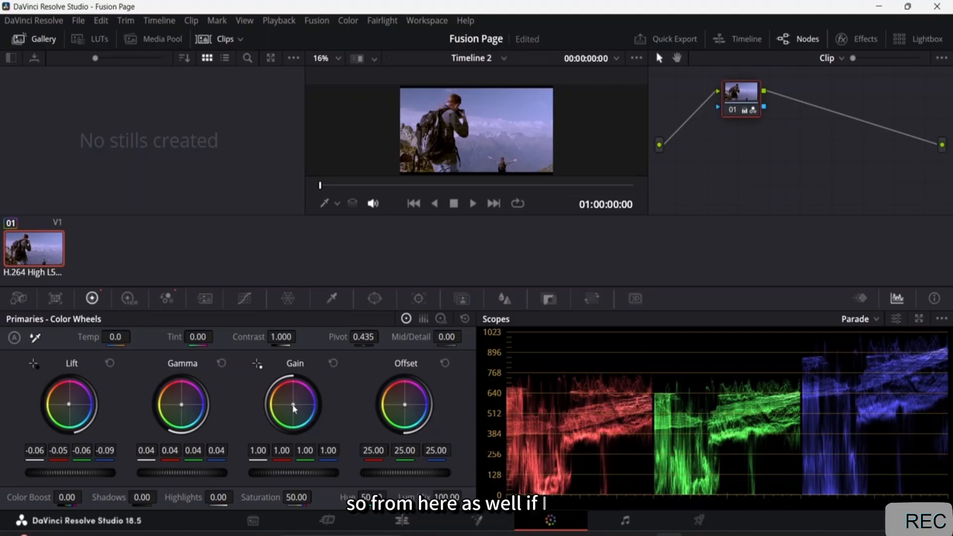
Set Gain to 1.05 with red 1.08, green 1.03 and blue 1.19, and lower Offset to 23.15 on all channels
drag(294, 408, 296, 410)
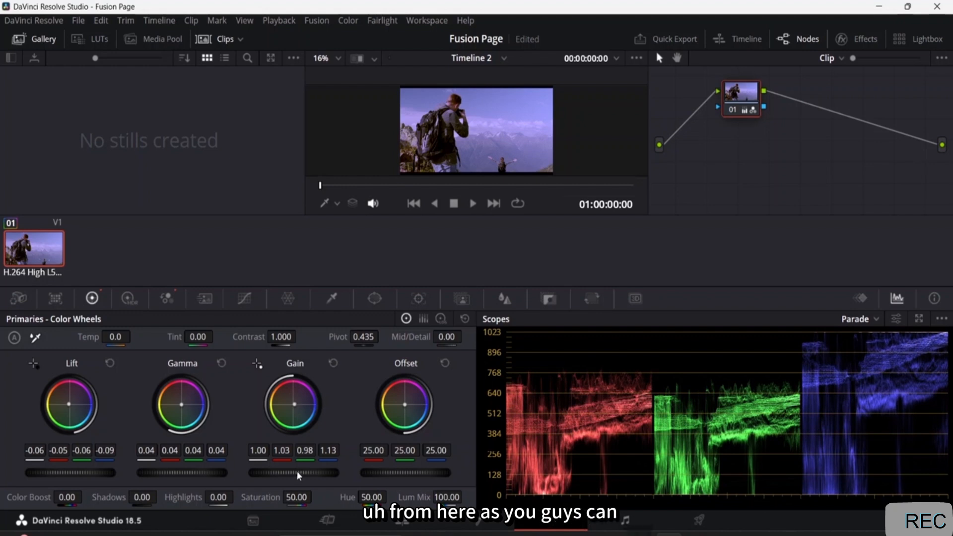
drag(294, 473, 310, 473)
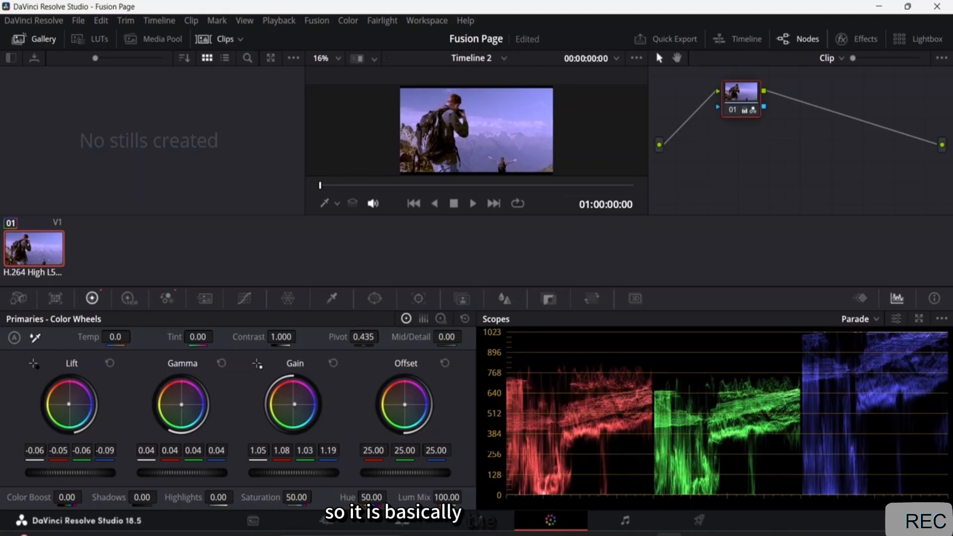
mouse_move(310, 472)
mouse_down()
mouse_move(319, 473)
mouse_move(310, 473)
mouse_up()
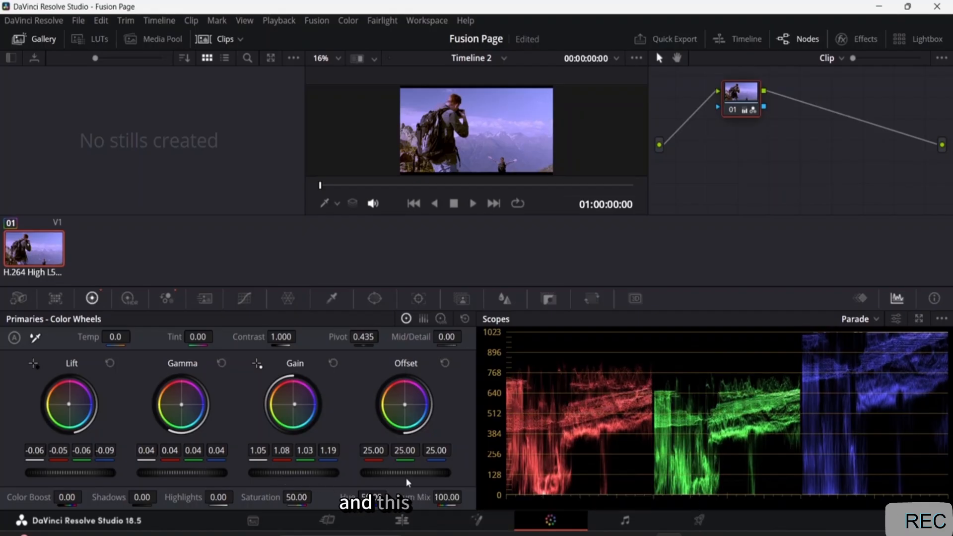
drag(412, 472, 406, 473)
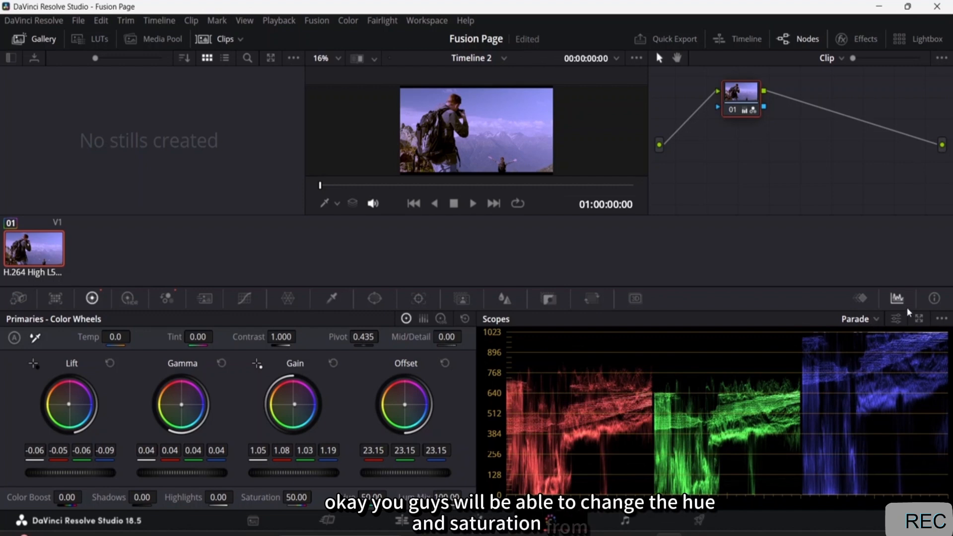
Check the clip and system info, and bring the Parade scopes back into view
click(935, 299)
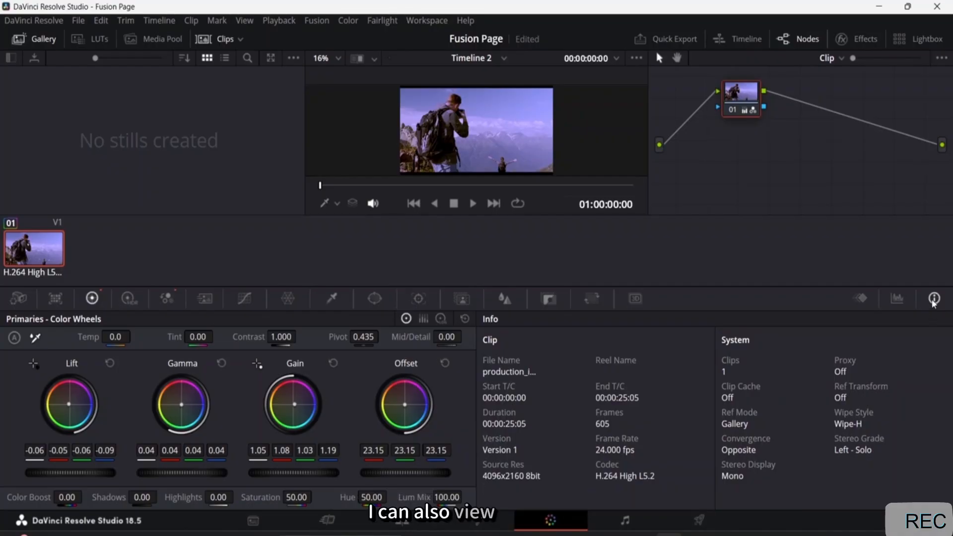
click(897, 298)
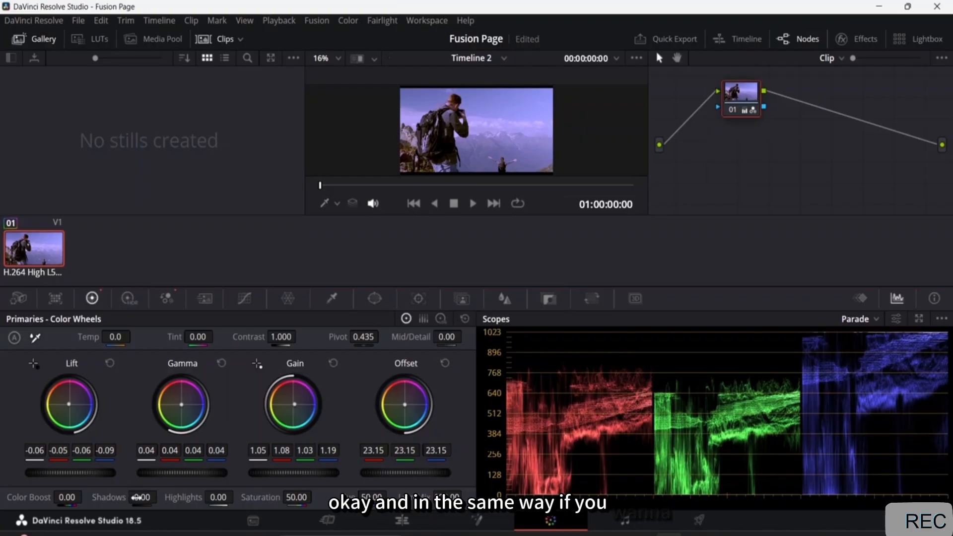
Adjust the primaries to Shadows 6.00, Highlights -11.50, Saturation 65.20, Hue 49.40 and Lum Mix 92.20
mouse_move(135, 497)
mouse_down()
mouse_move(160, 496)
mouse_move(143, 497)
mouse_up()
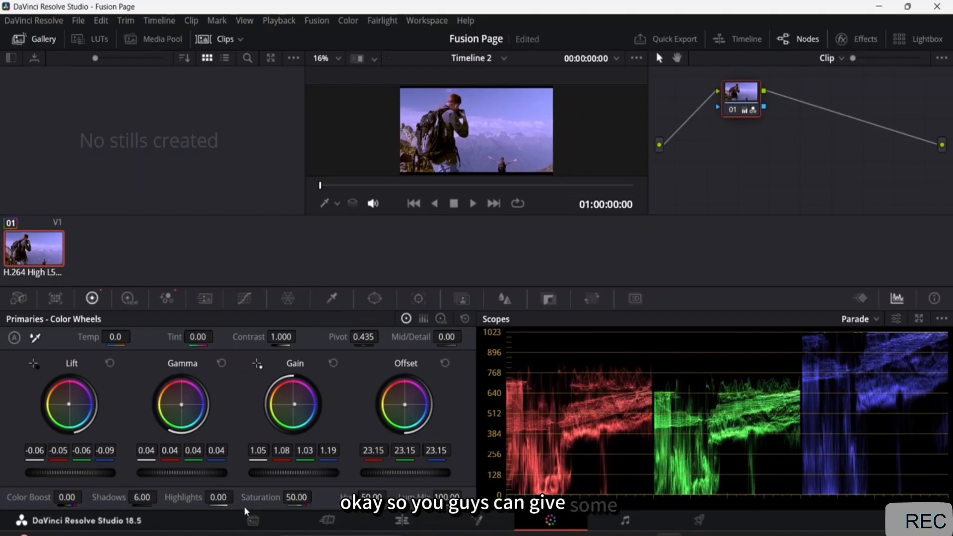
mouse_move(218, 497)
mouse_down()
mouse_move(206, 497)
mouse_move(231, 497)
mouse_up()
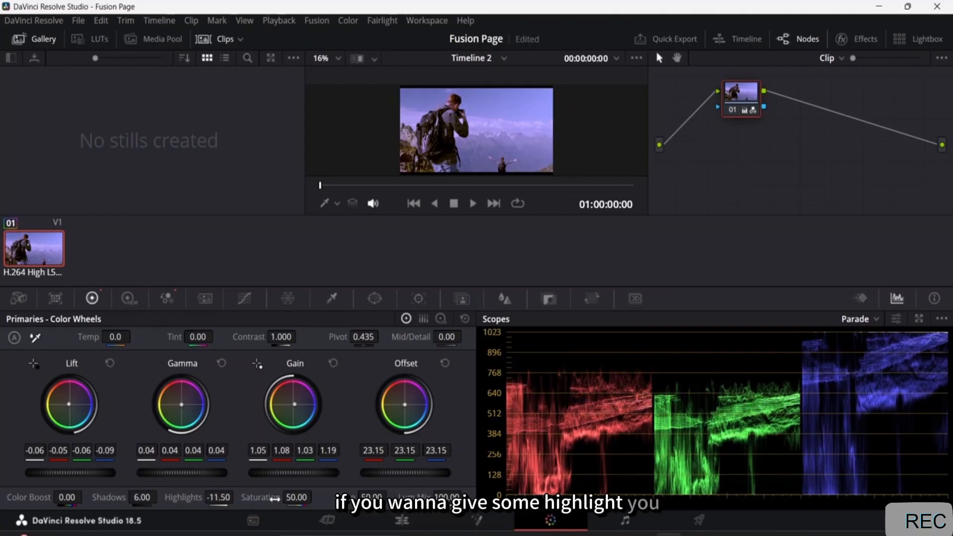
drag(275, 499, 316, 496)
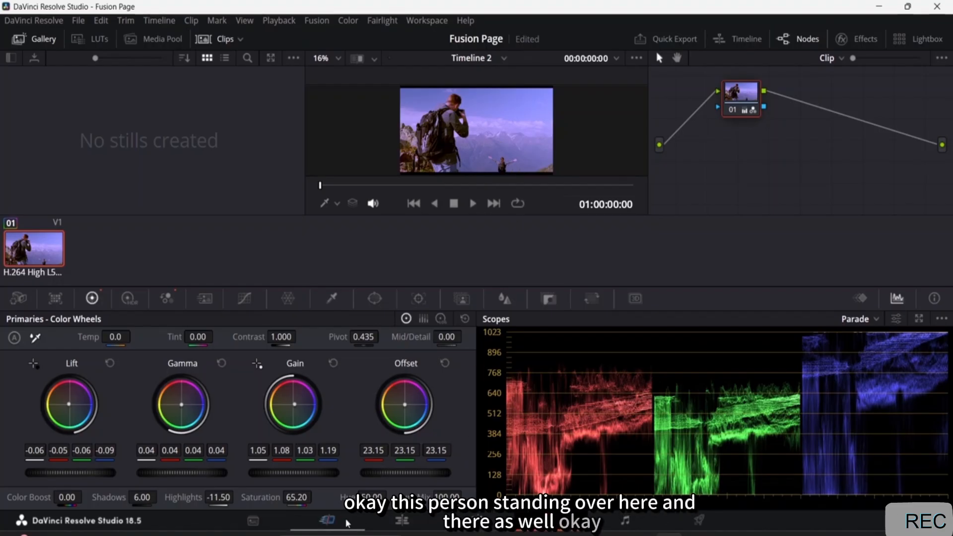
drag(374, 496, 391, 496)
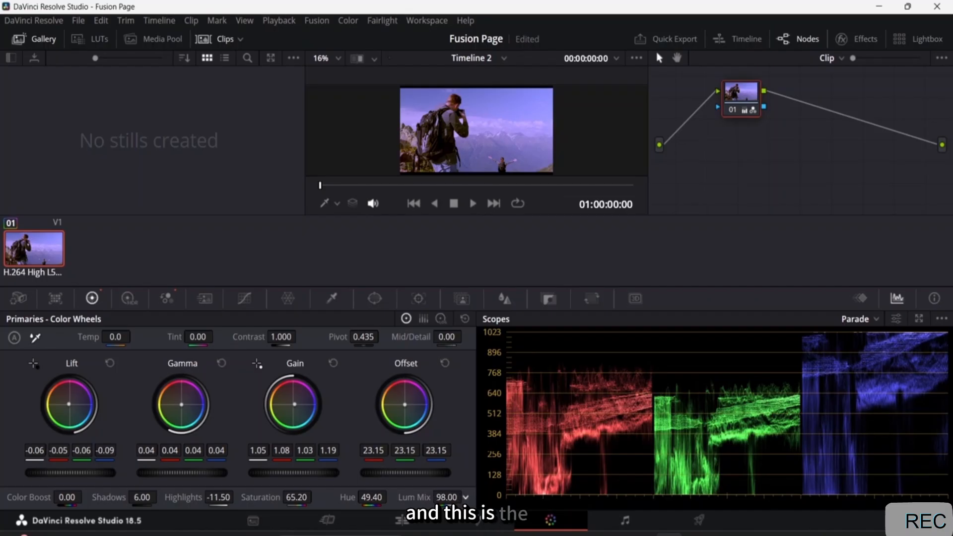
drag(466, 497, 451, 497)
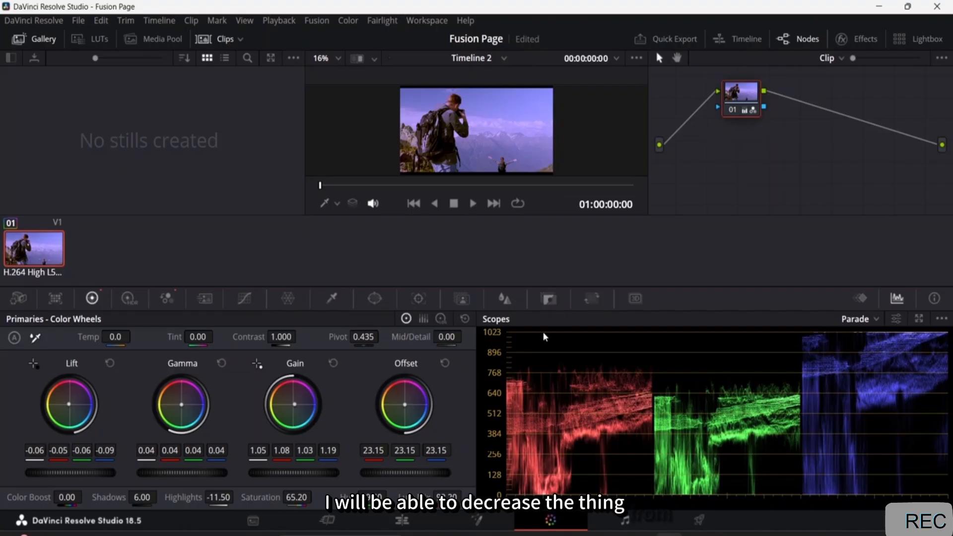
Reset the Lift wheel and lower its master level to -0.02 on all channels
click(110, 363)
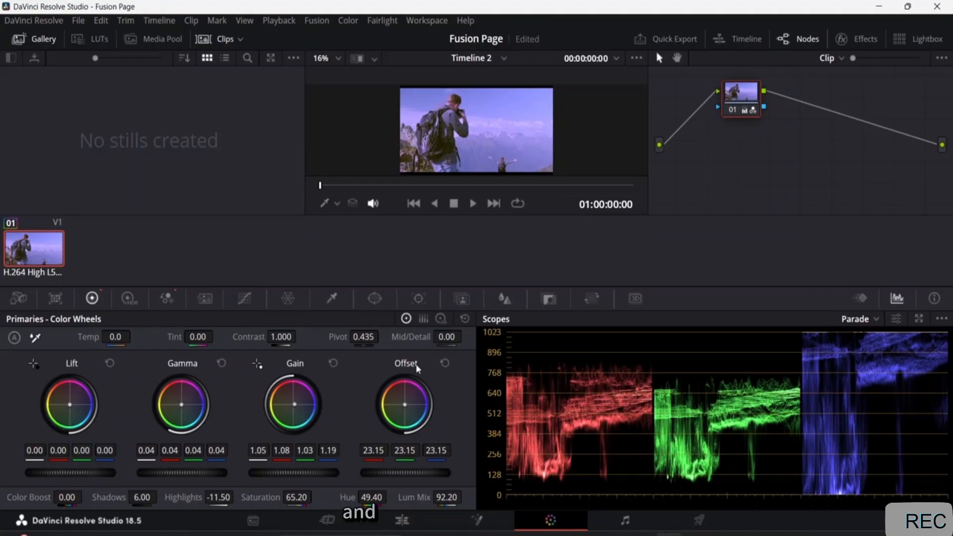
mouse_move(51, 472)
mouse_down()
mouse_move(68, 472)
mouse_move(45, 471)
mouse_up()
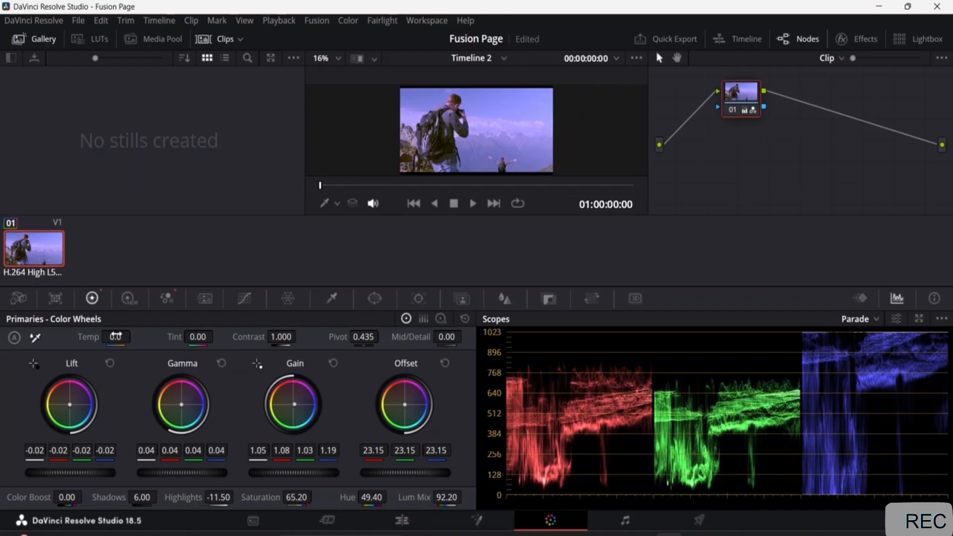
Set the primaries' Temp to 10.0, Tint to 8.50, Contrast to 1.268 and Mid/Detail to 33.00
mouse_move(115, 337)
mouse_down()
mouse_move(152, 336)
mouse_move(114, 337)
mouse_up()
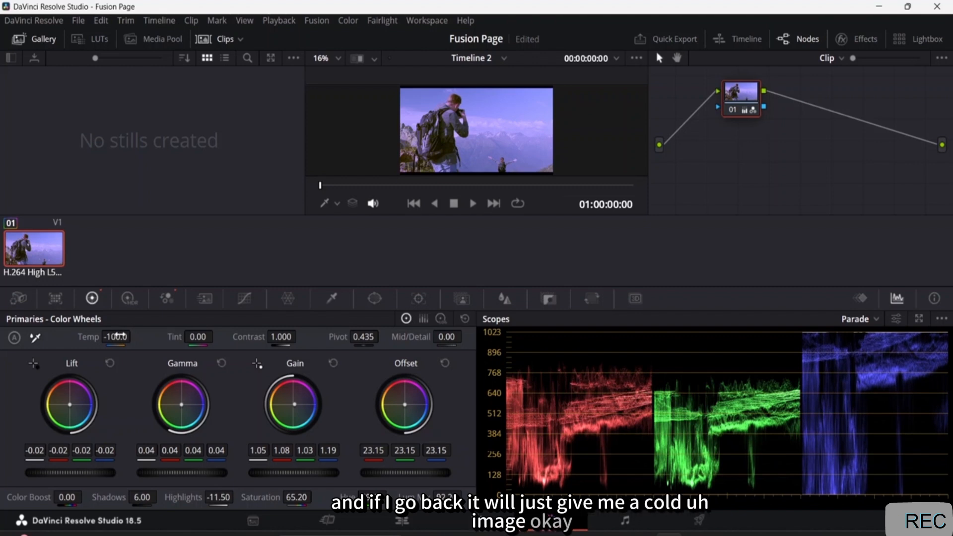
drag(104, 334, 110, 334)
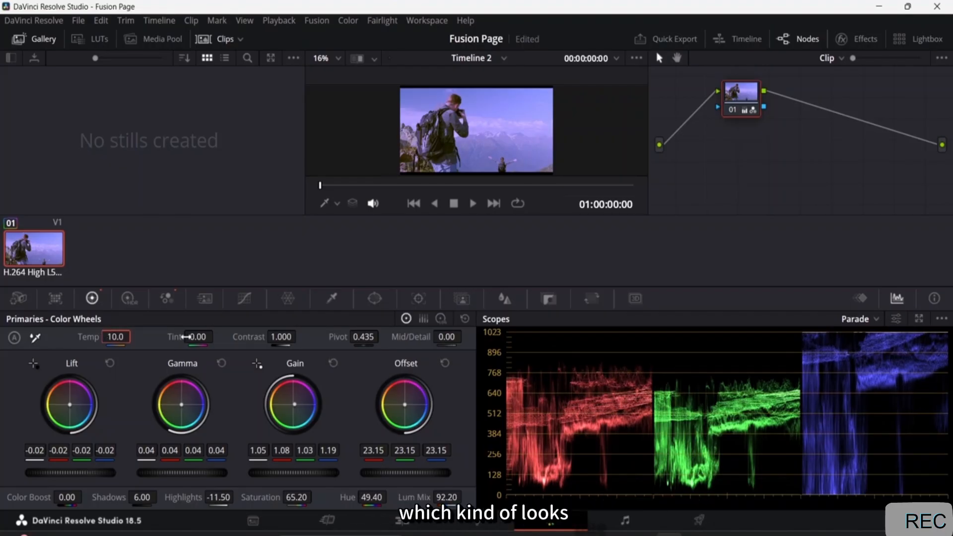
drag(198, 337, 217, 337)
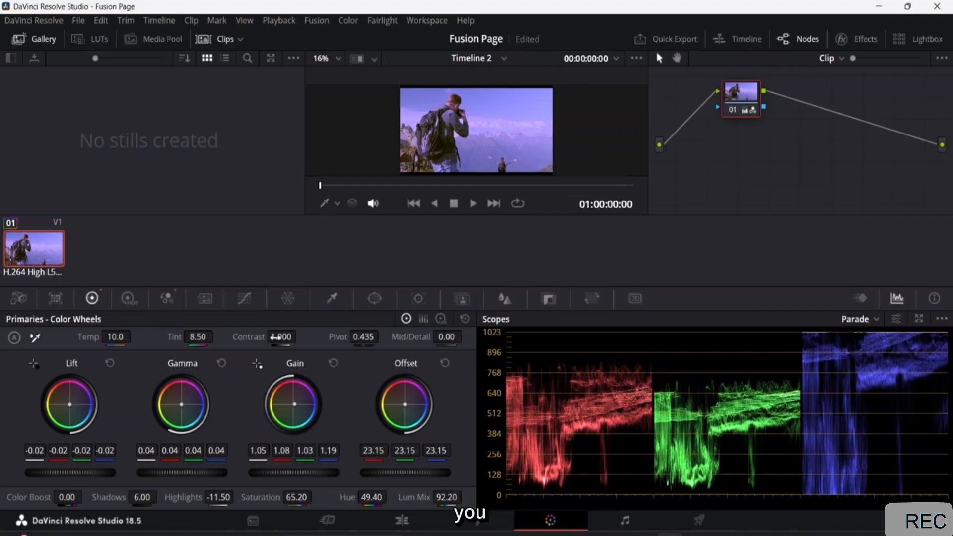
mouse_move(300, 337)
mouse_down()
mouse_move(308, 336)
mouse_move(300, 337)
mouse_up()
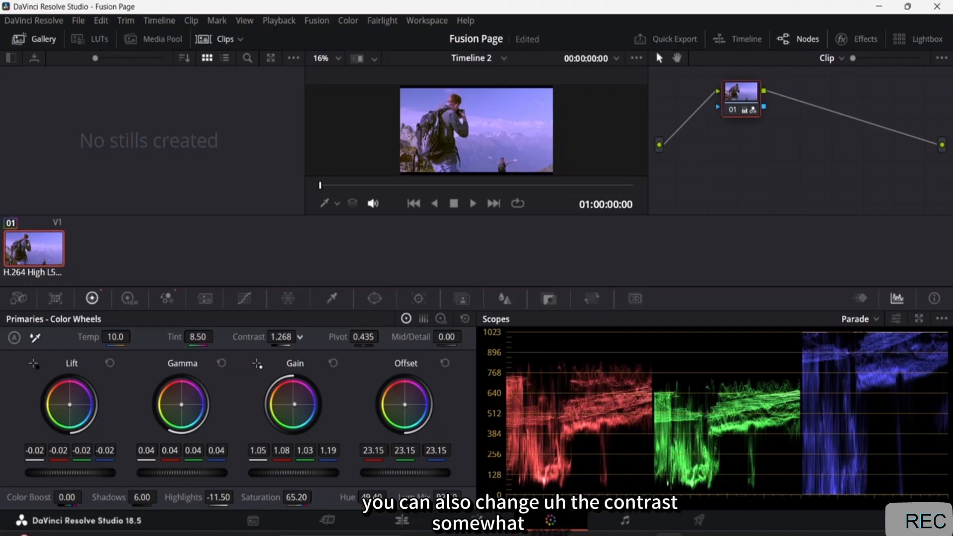
drag(438, 333, 469, 336)
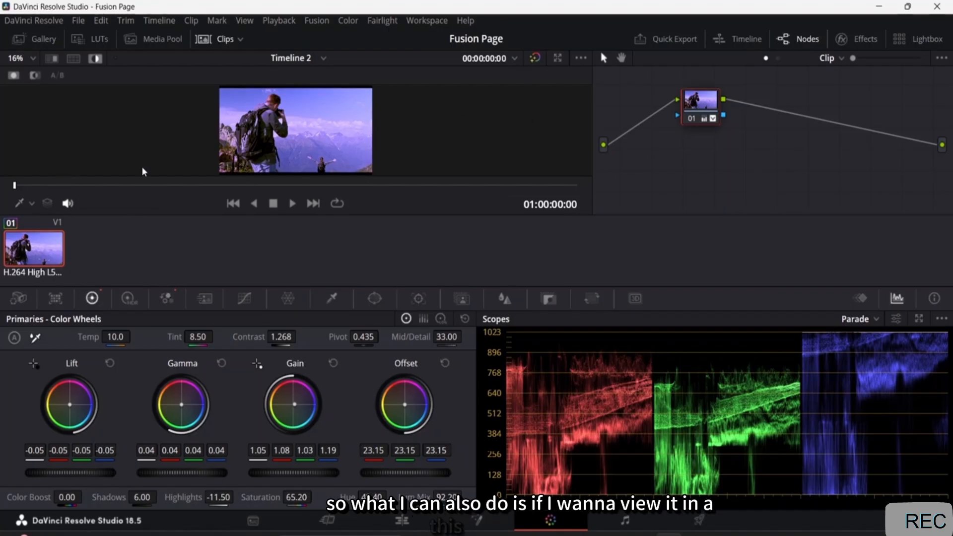
Hide the clip thumbnails, play the graded clip in the larger viewer and return the playhead to the start
click(204, 41)
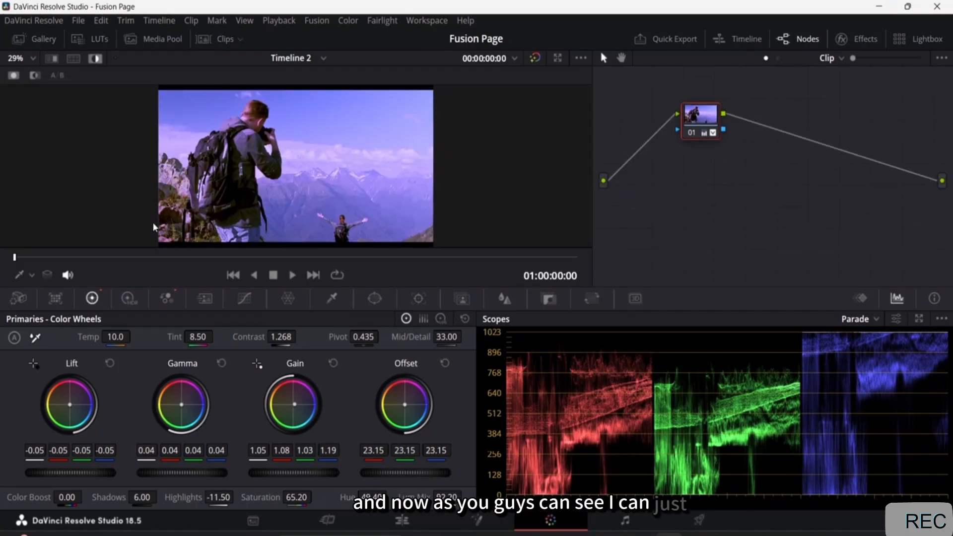
click(293, 276)
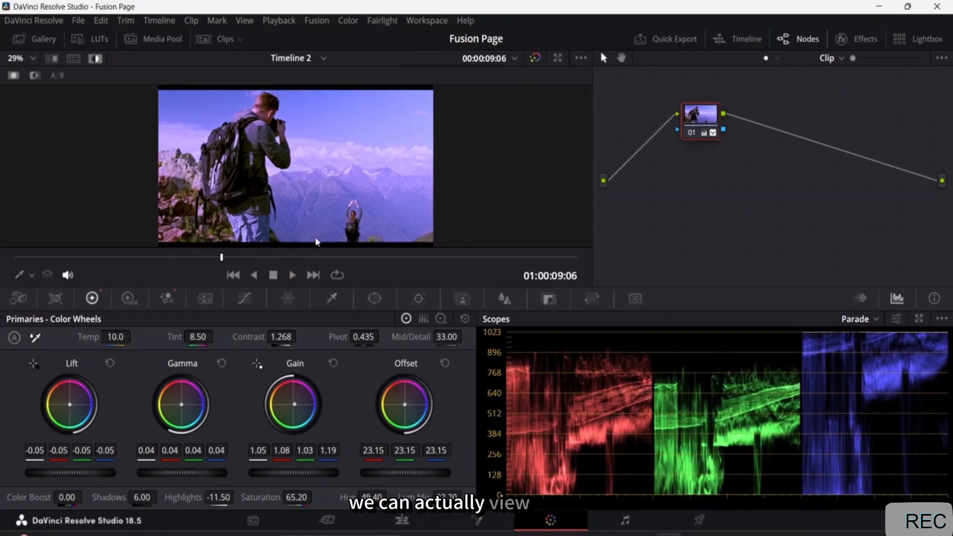
drag(223, 258, 14, 230)
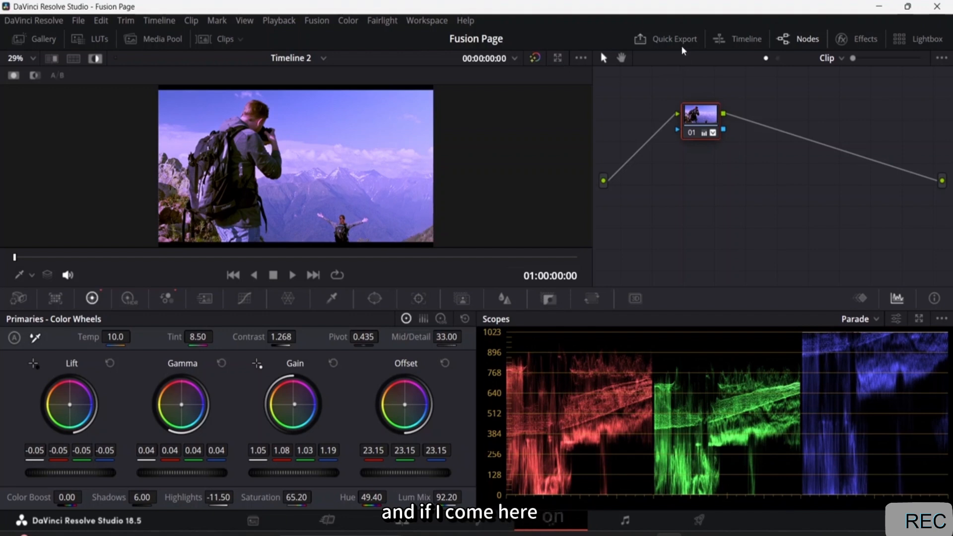
Preview the clip in the mini timeline, and hide both the timeline and the node editor
click(738, 44)
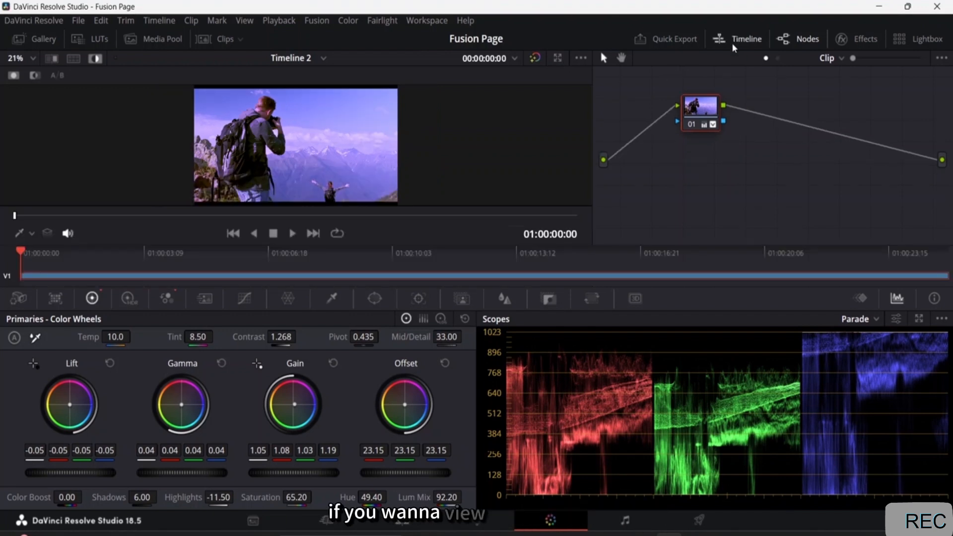
mouse_move(25, 277)
mouse_down()
mouse_move(494, 278)
mouse_move(21, 276)
mouse_up()
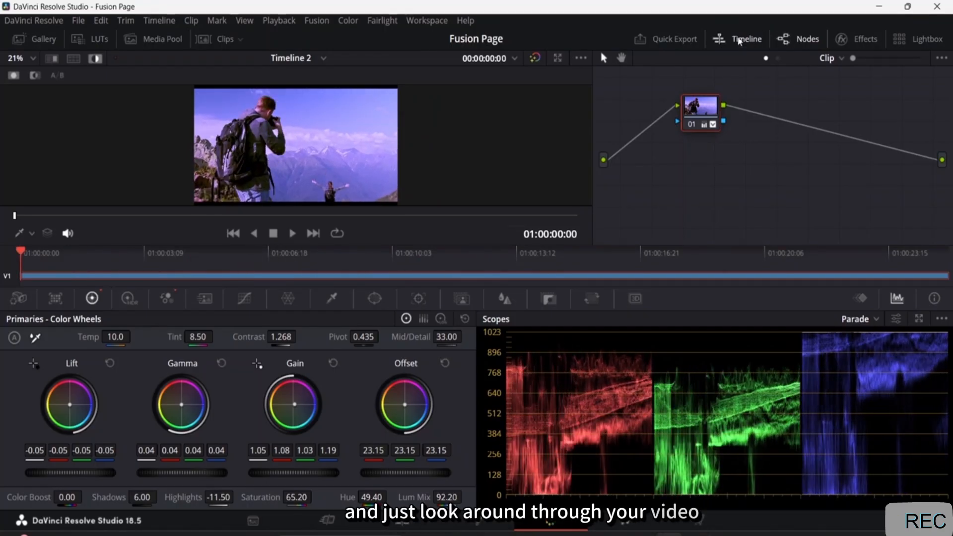
click(737, 39)
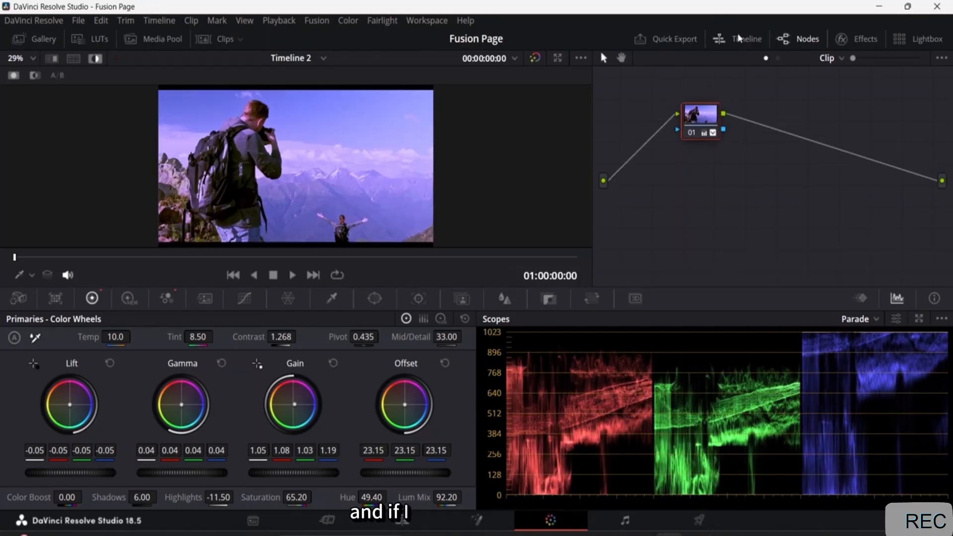
click(799, 40)
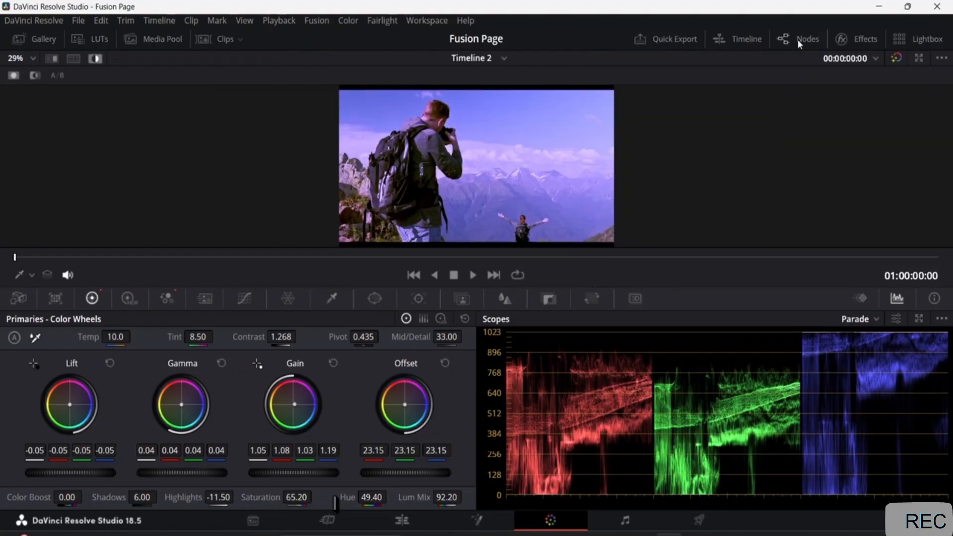
Browse the effects library from the Resolve FX Blur category through Color and Generate to Refine
click(857, 39)
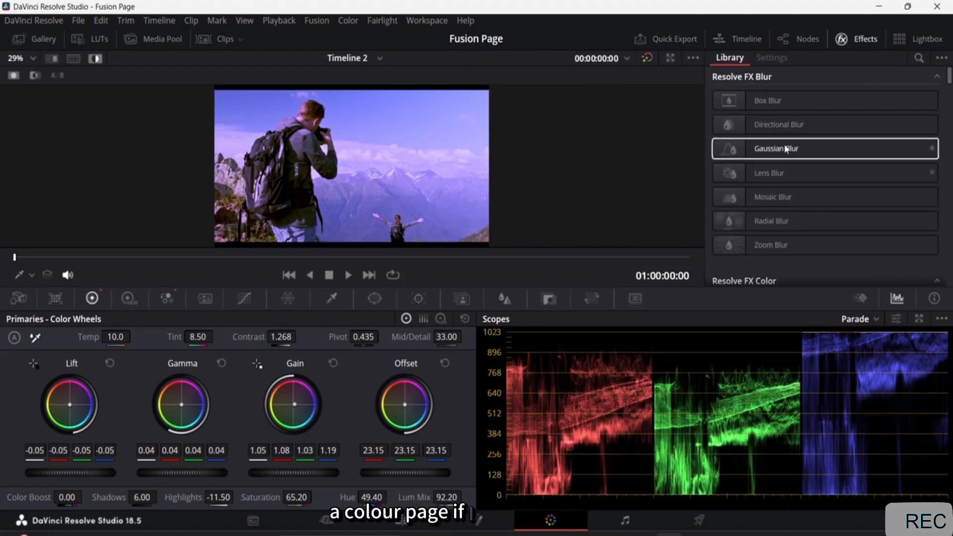
scroll(774, 134, down, 5)
scroll(790, 141, up, 3)
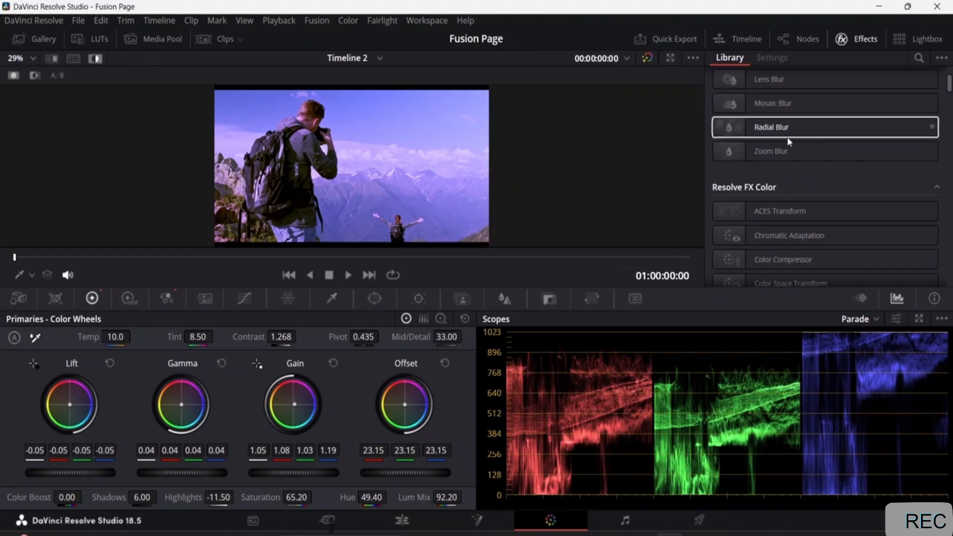
scroll(790, 142, up, 3)
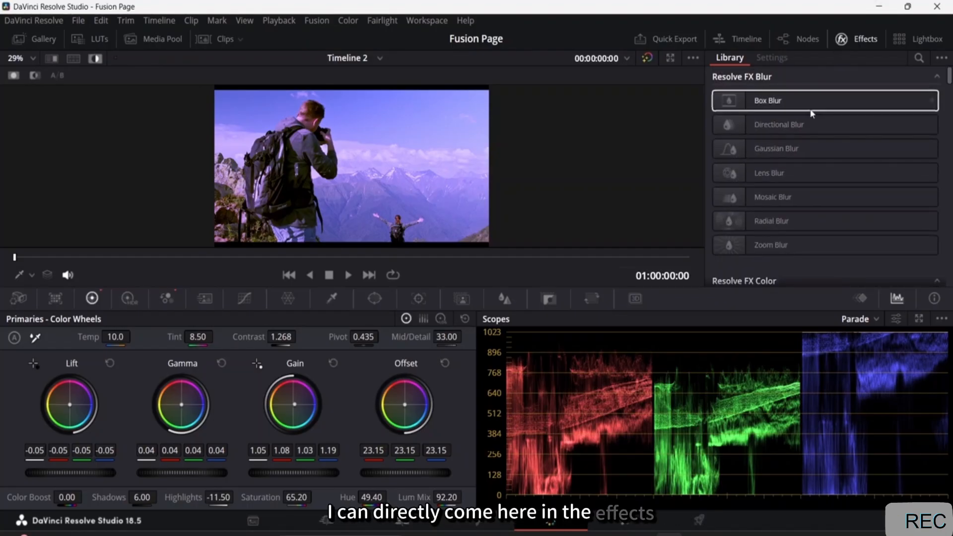
scroll(805, 144, down, 8)
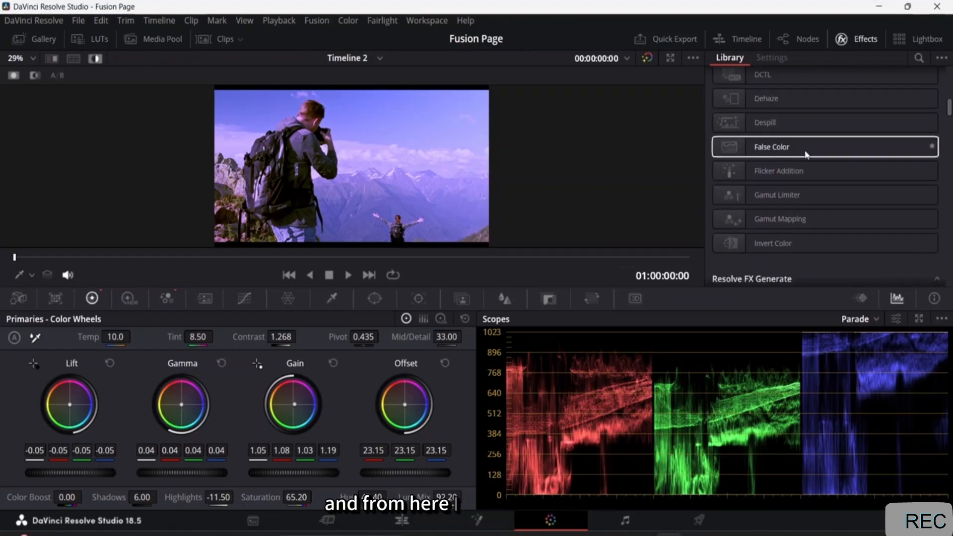
scroll(805, 154, down, 10)
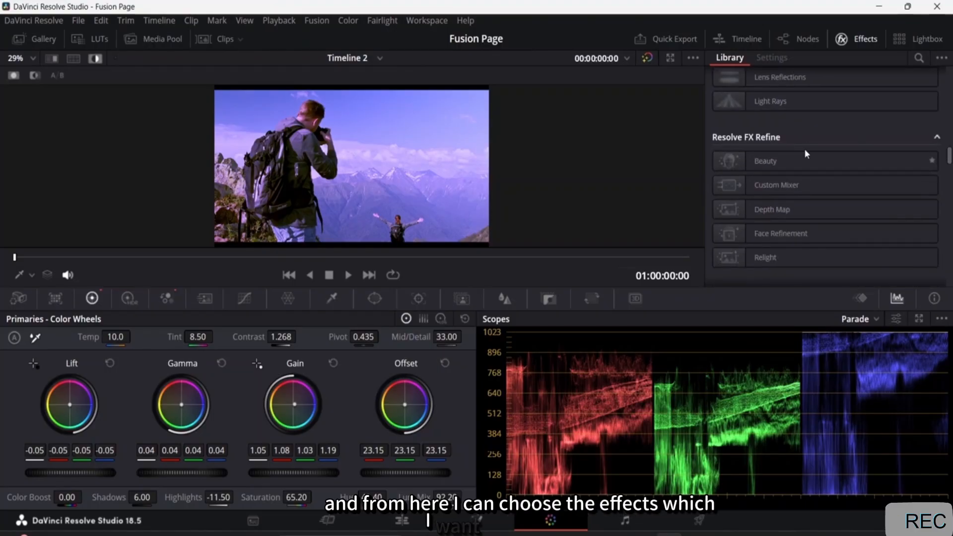
scroll(804, 148, up, 10)
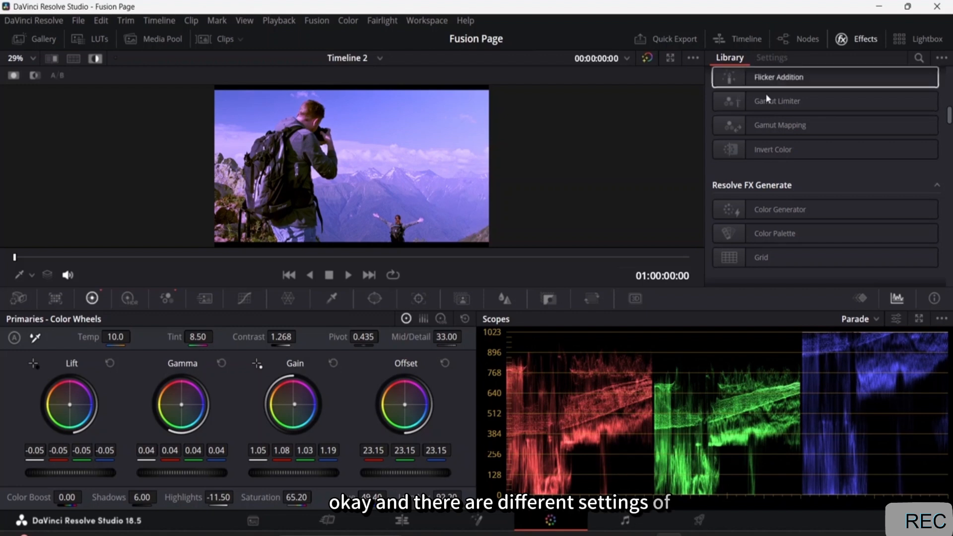
scroll(766, 94, up, 8)
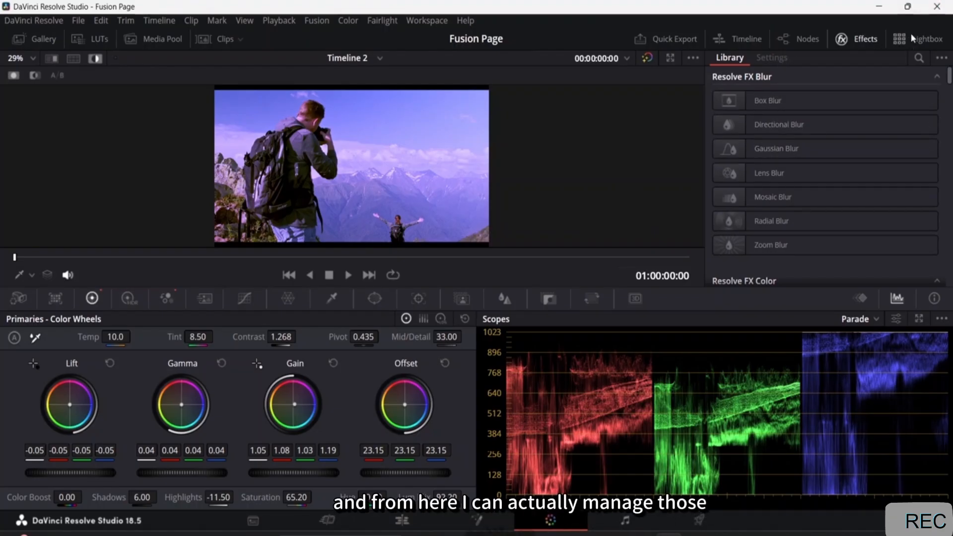
View the timeline's clip in the Lightbox and return to the color controls
click(900, 42)
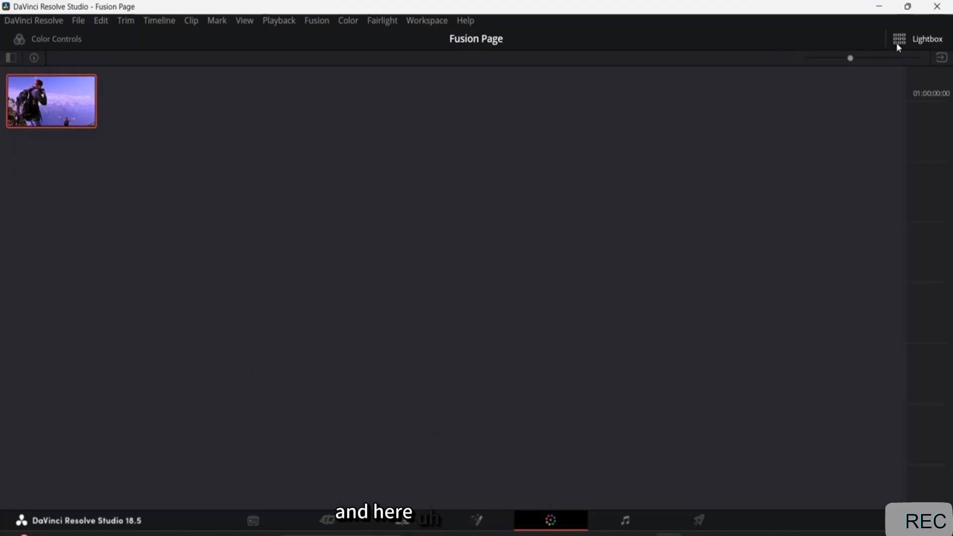
click(899, 44)
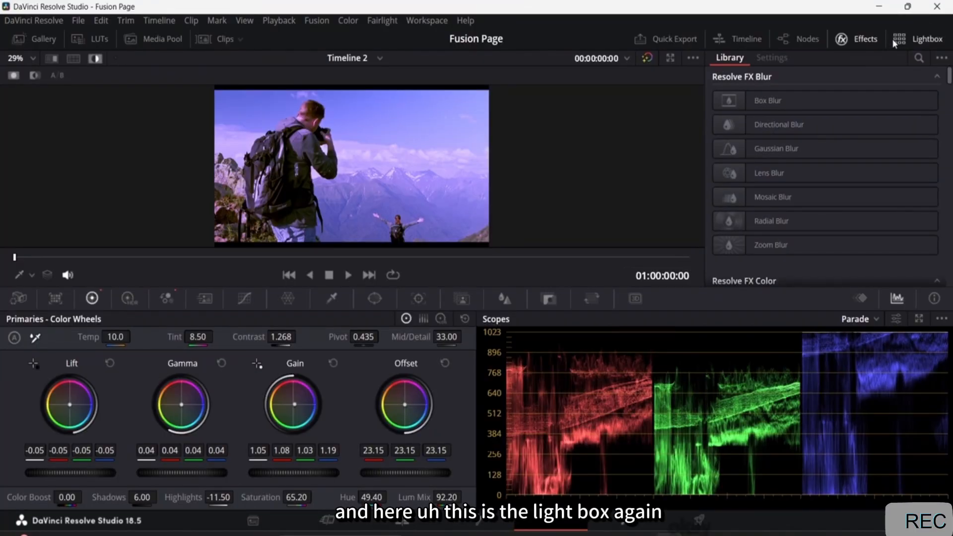
click(892, 39)
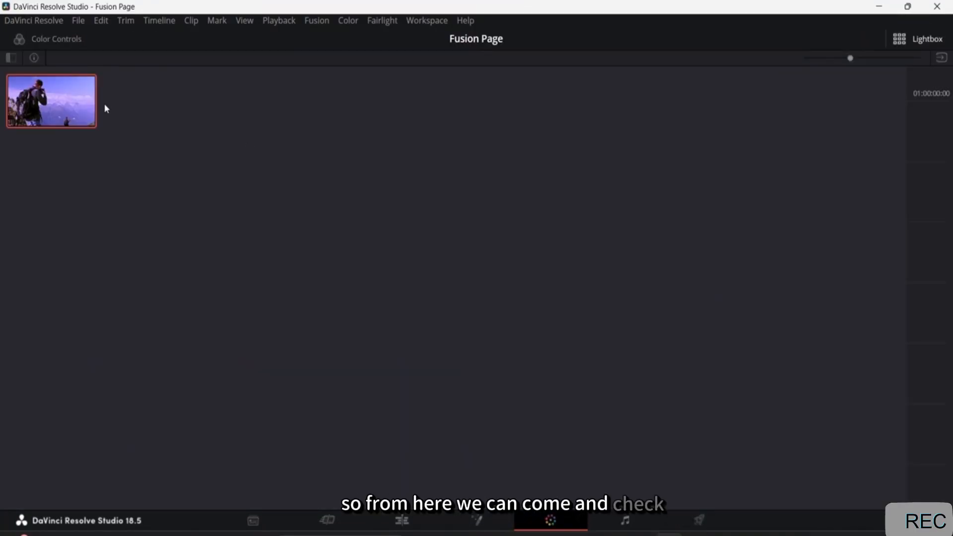
click(902, 37)
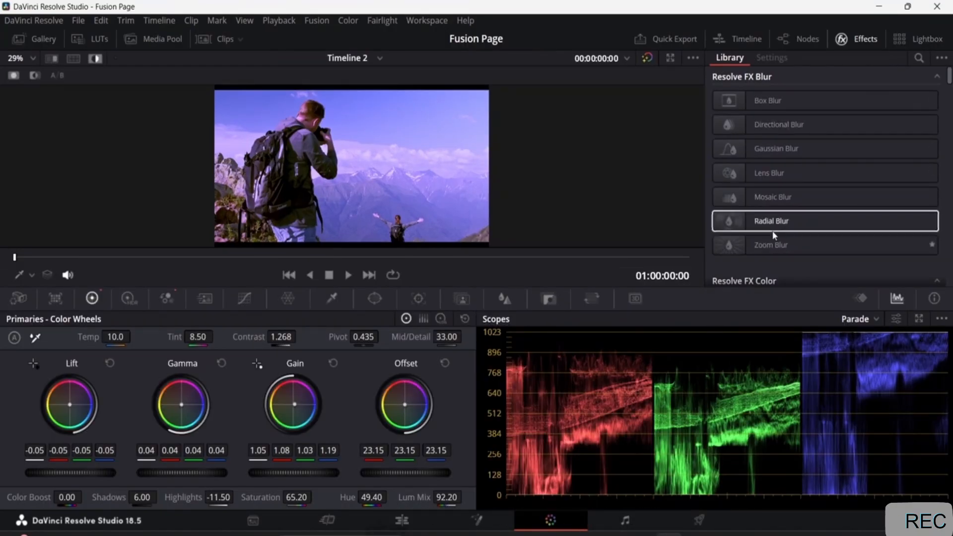
Close the effects library and toggle the bypass of color grades and Fusion effects in the viewer
click(863, 42)
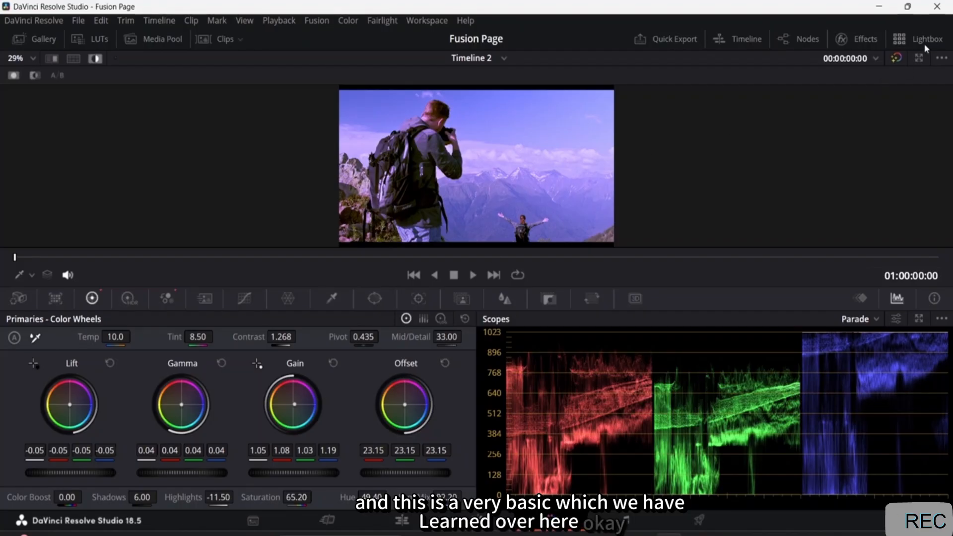
click(897, 59)
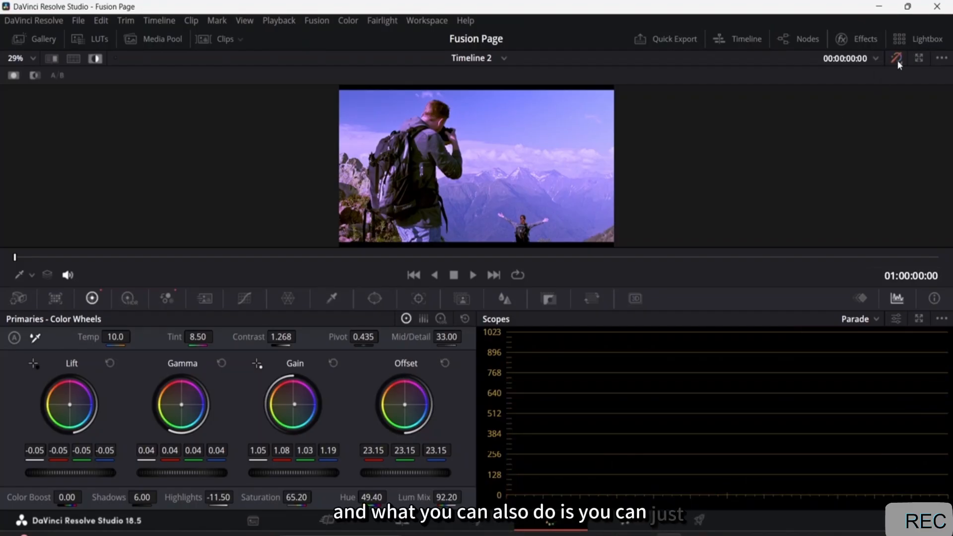
click(897, 58)
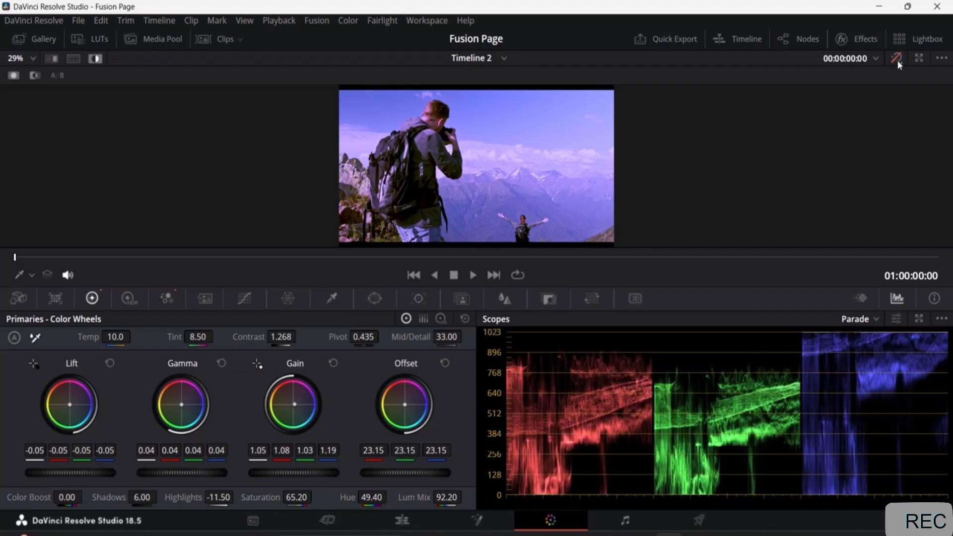
Turn the color grades and Fusion effects back on in the viewer
click(898, 59)
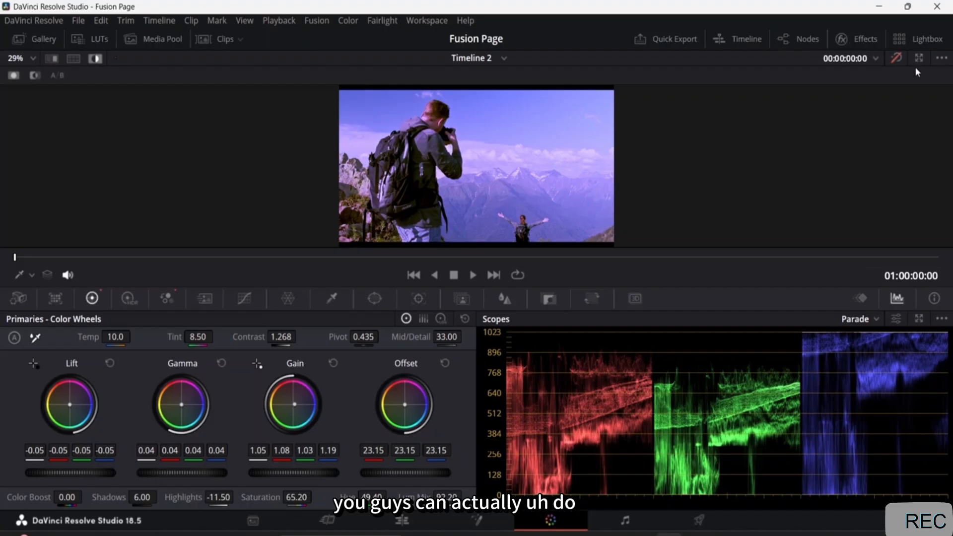
click(897, 58)
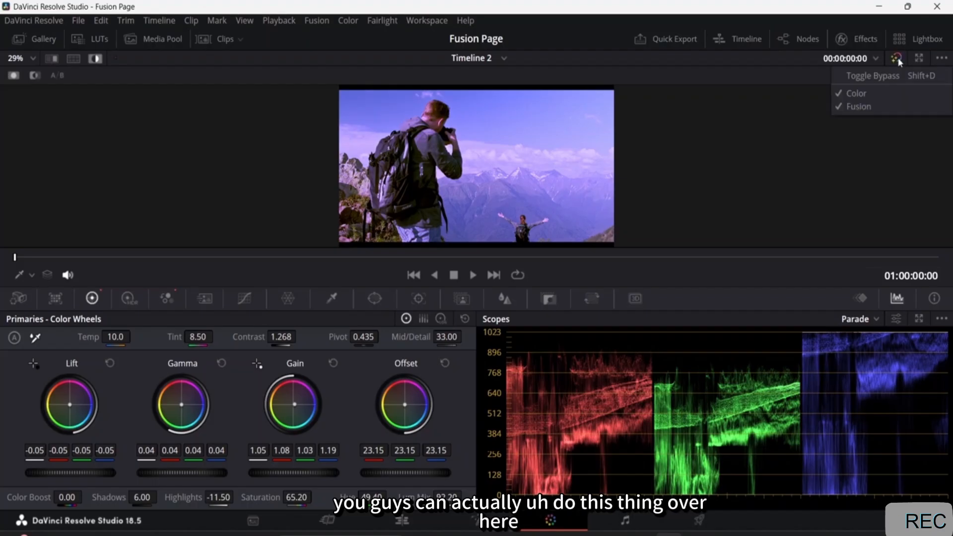
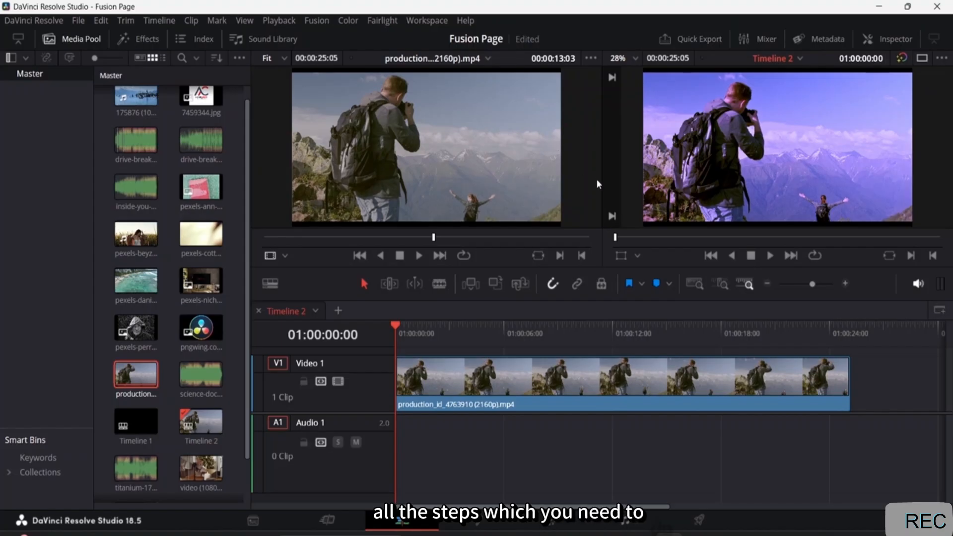
Switch to the Deliver page and view the possible destination folders without choosing one
click(700, 522)
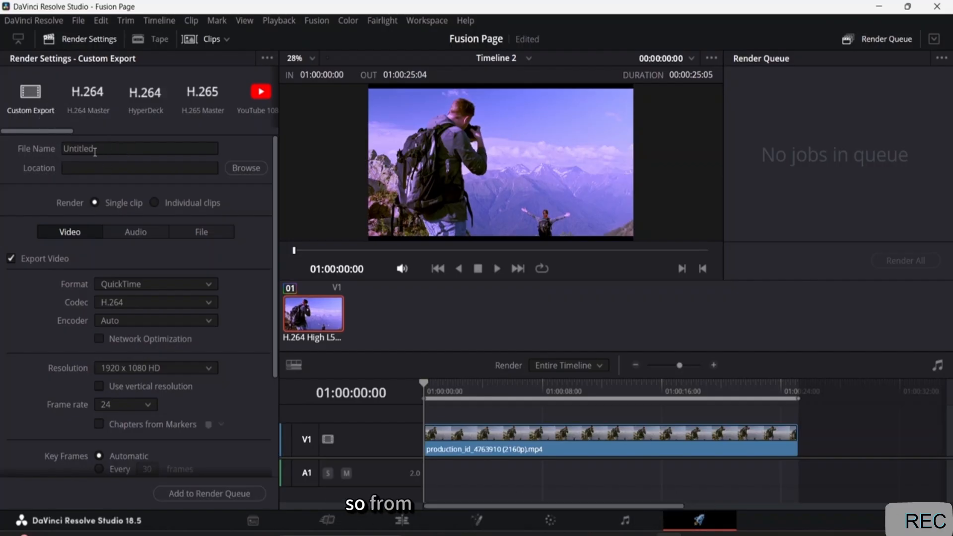
click(245, 170)
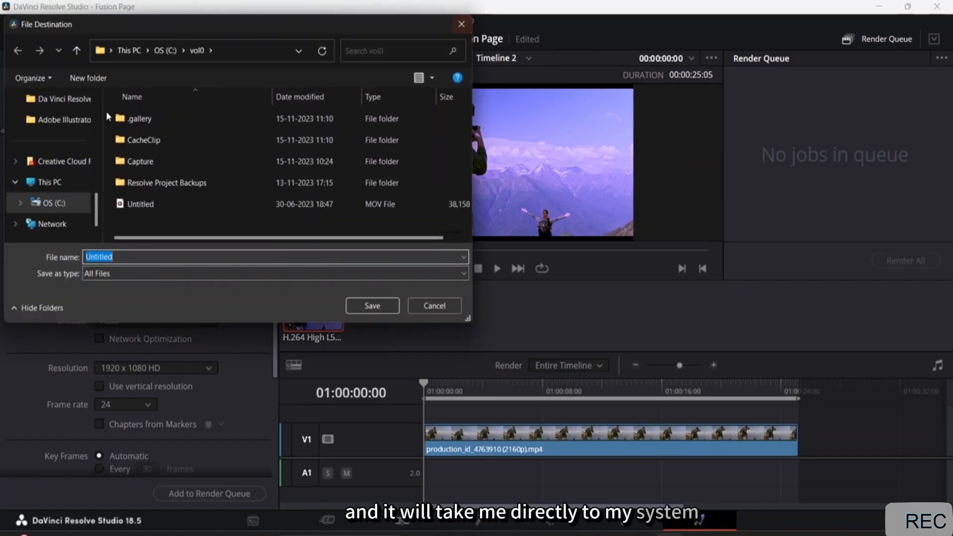
scroll(67, 180, up, 5)
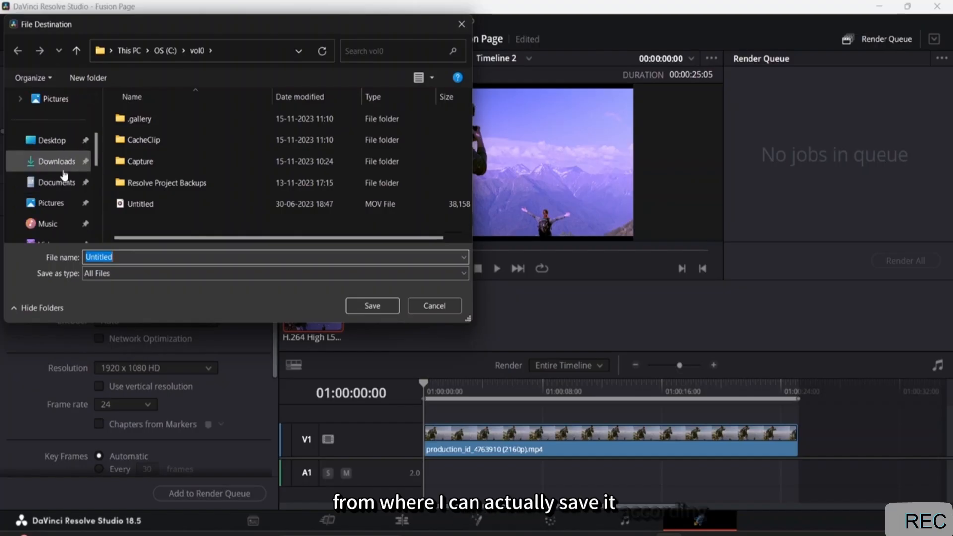
click(461, 23)
Review the custom export's video settings and codec list, keep H.264, and view the H.264 Master preset
scroll(111, 255, down, 3)
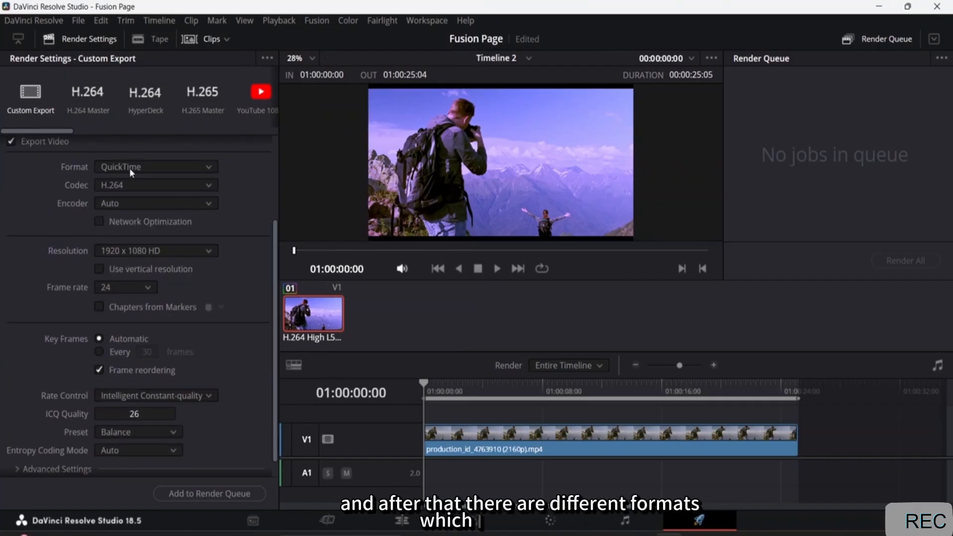
click(150, 188)
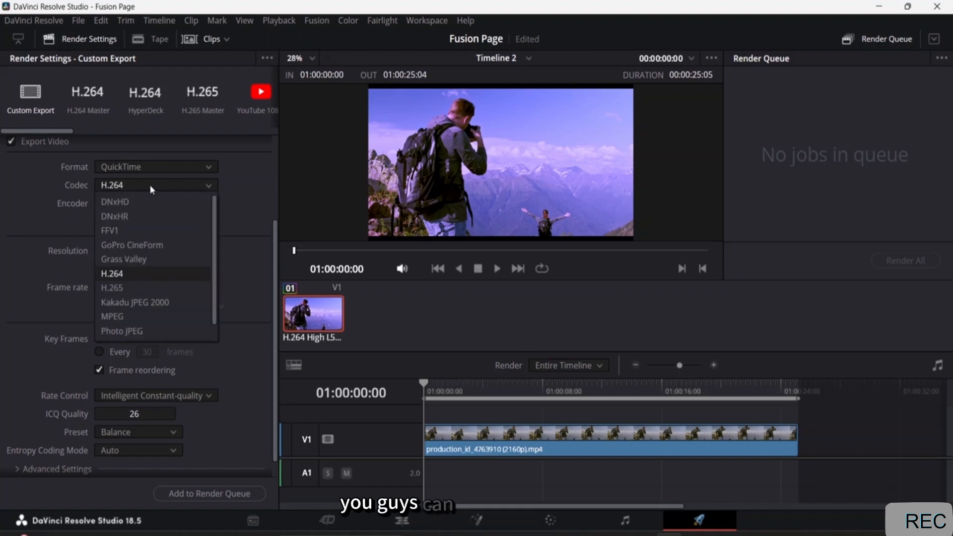
click(144, 273)
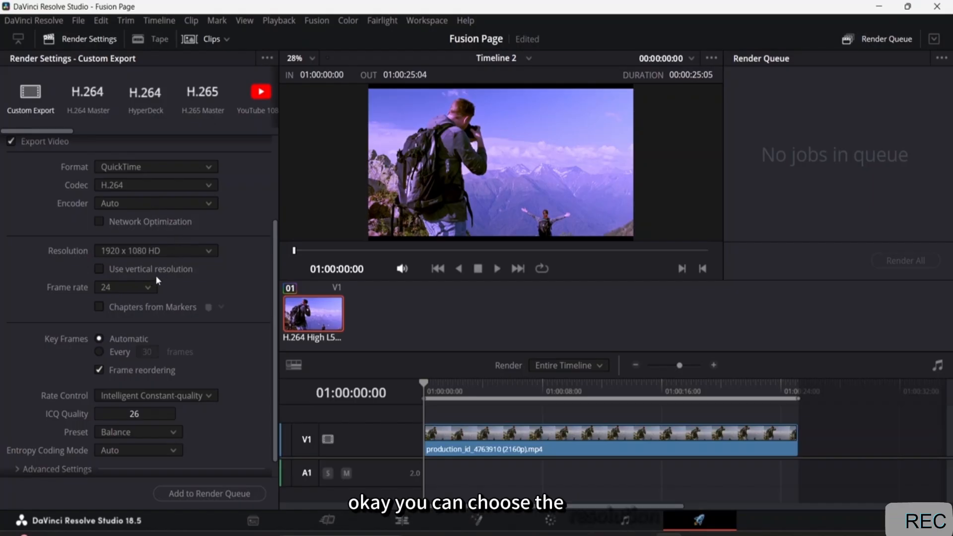
scroll(151, 299, down, 1)
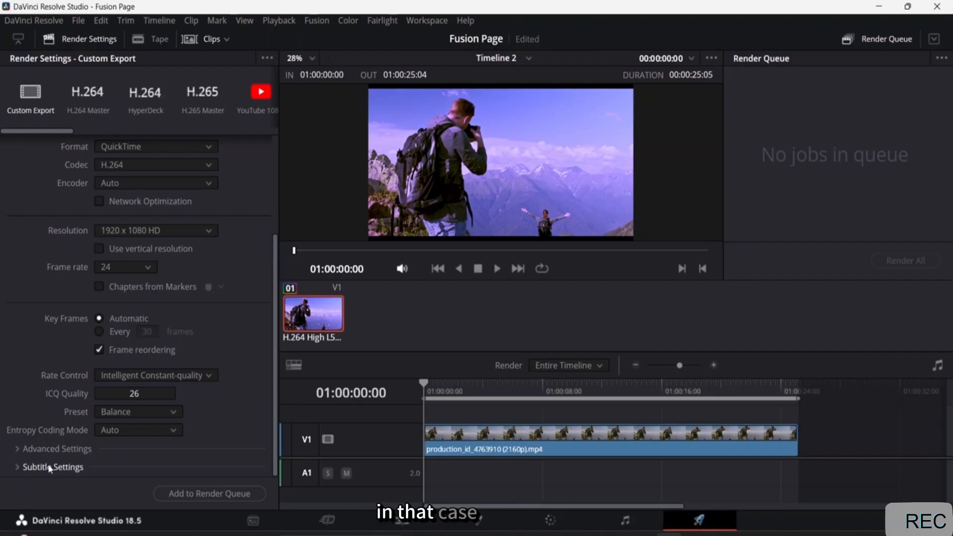
scroll(149, 216, up, 3)
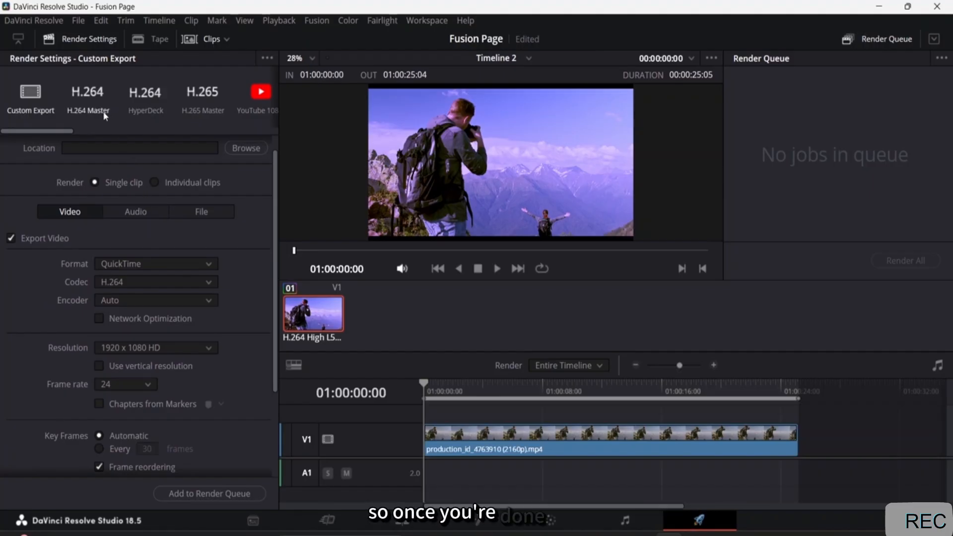
scroll(108, 193, up, 1)
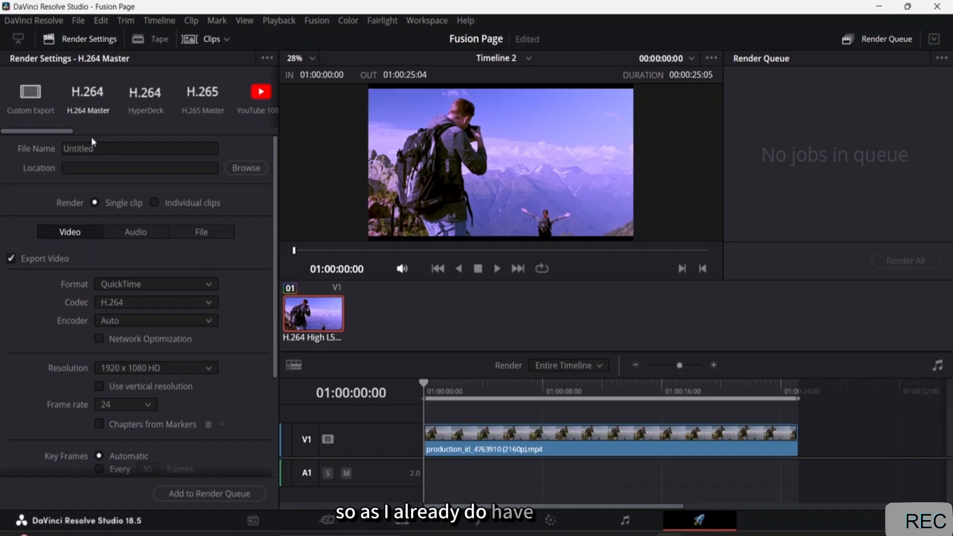
Choose the YouTube 1080p render preset and enable direct upload to YouTube
click(256, 94)
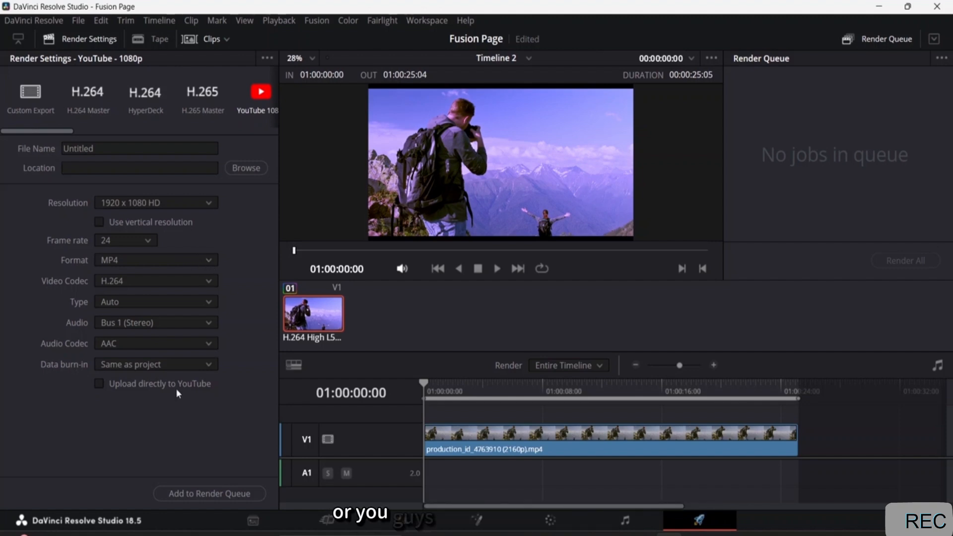
click(100, 383)
scroll(156, 389, down, 2)
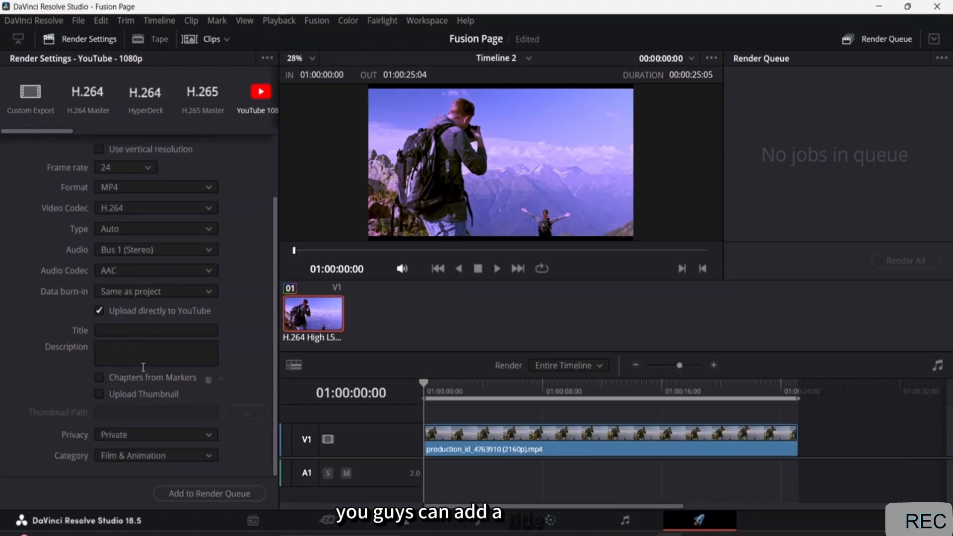
View the YouTube upload categories and try the thumbnail upload option, leaving both settings as they were
click(154, 455)
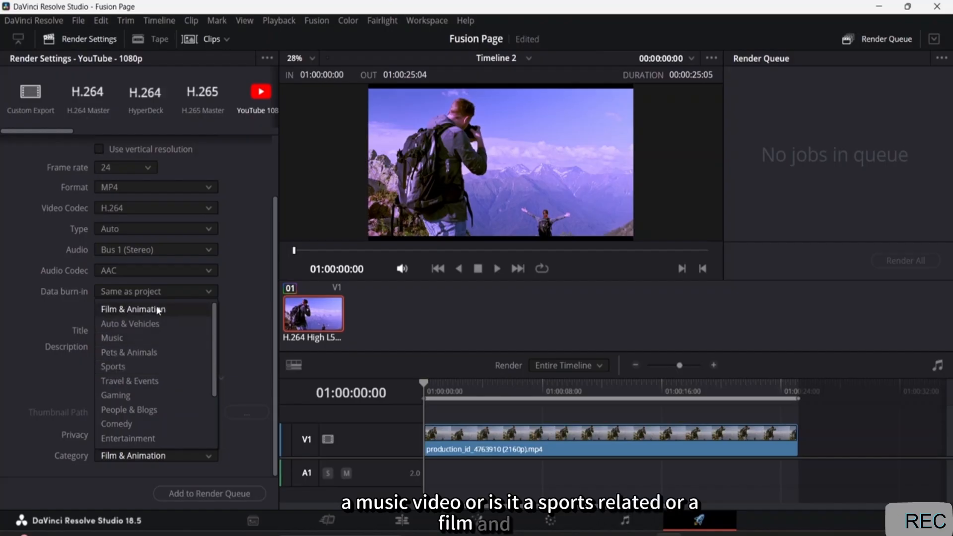
click(255, 344)
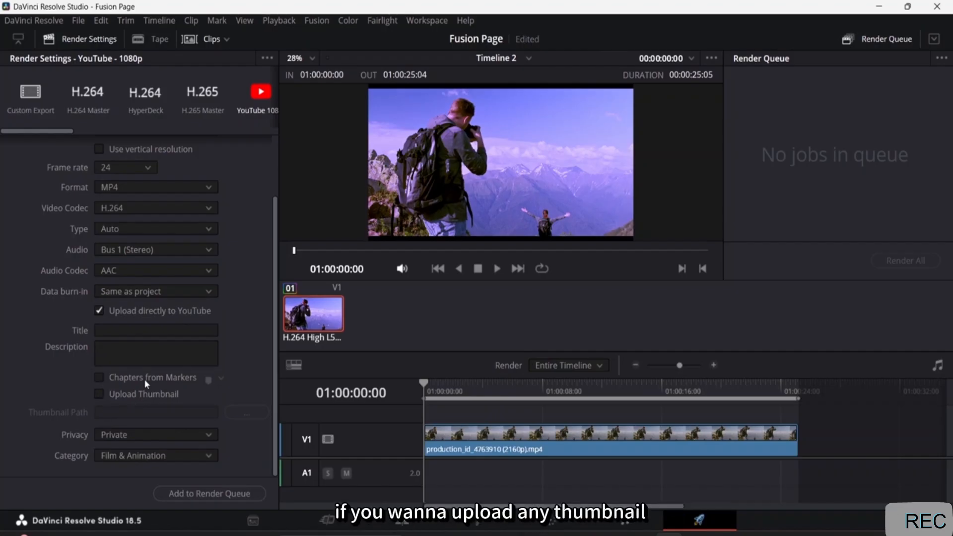
click(99, 393)
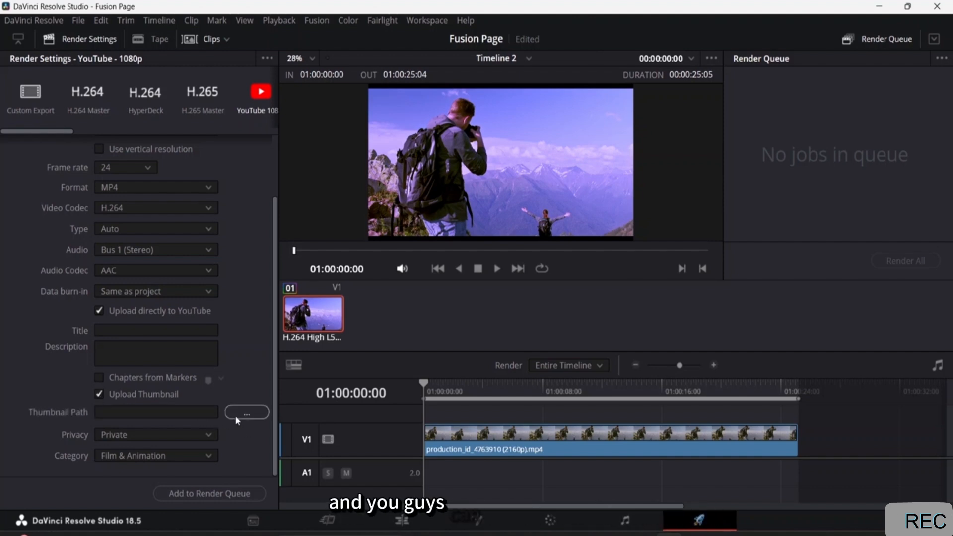
click(99, 393)
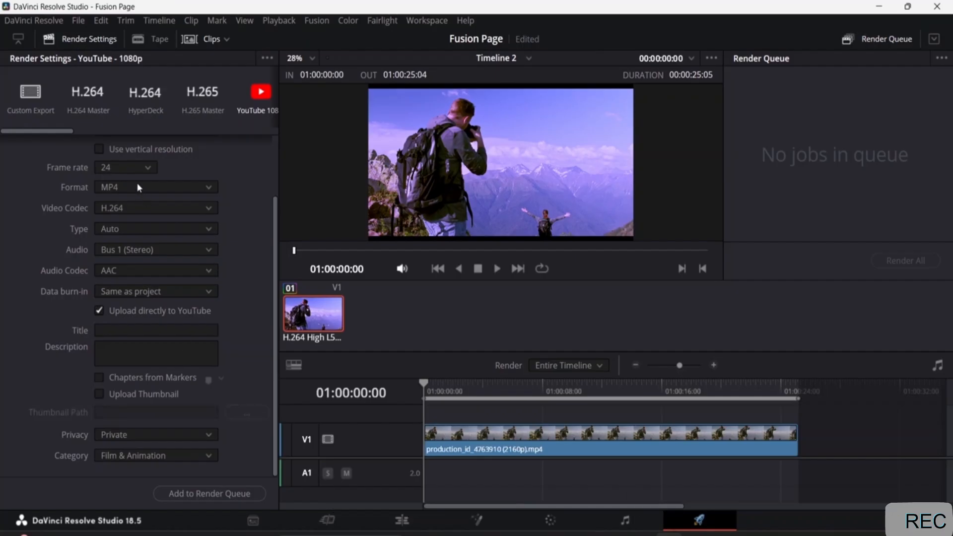
Name the output file Export
scroll(137, 182, up, 3)
click(98, 148)
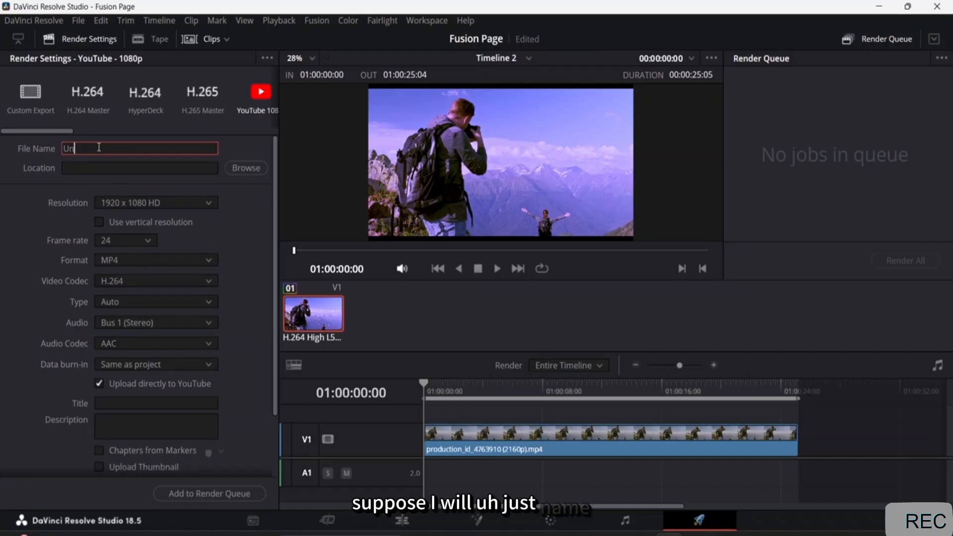
key(BackSpace)
key(BackSpace)
key(BackSpace)
key(BackSpace)
key(BackSpace)
key(BackSpace)
key(BackSpace)
key(BackSpace)
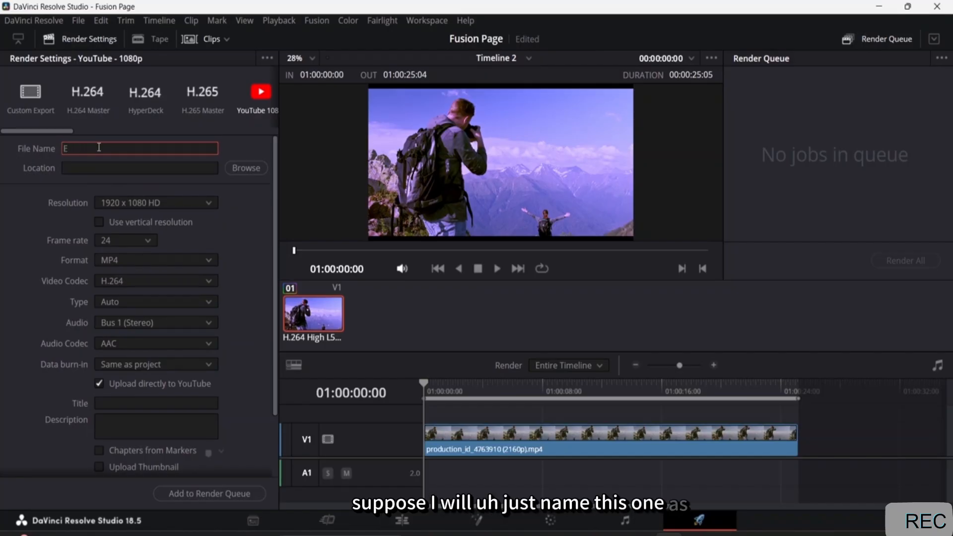
text(Export)
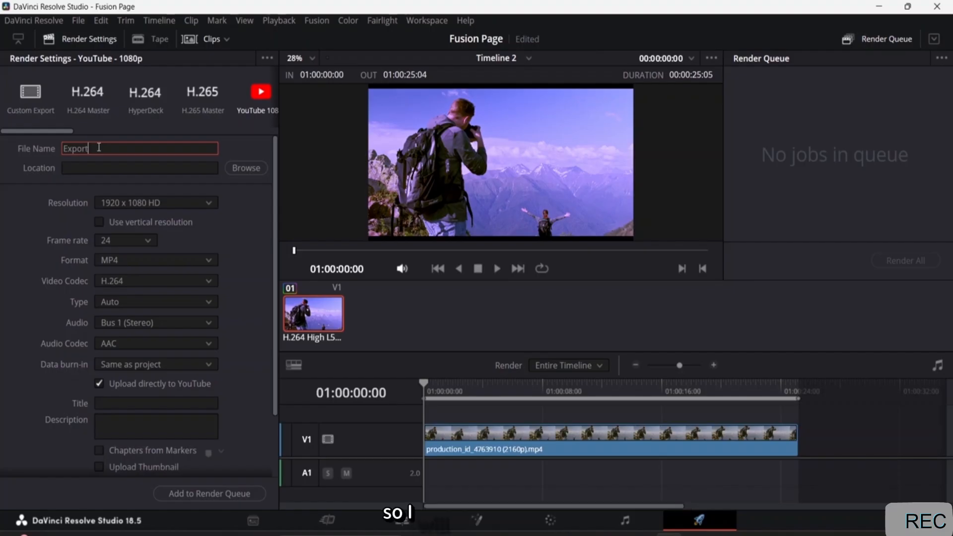
Set the Downloads folder as the export location
click(243, 167)
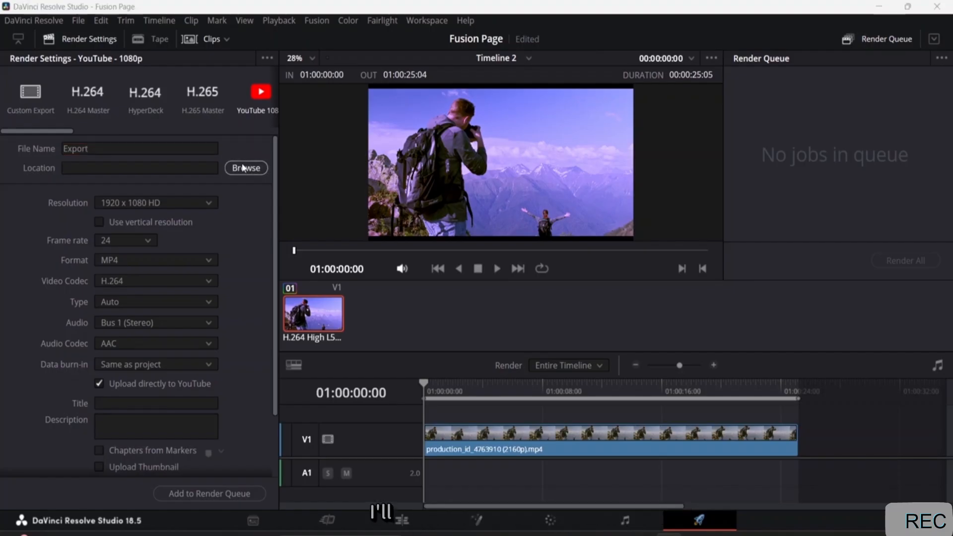
scroll(63, 165, up, 2)
scroll(63, 165, up, 3)
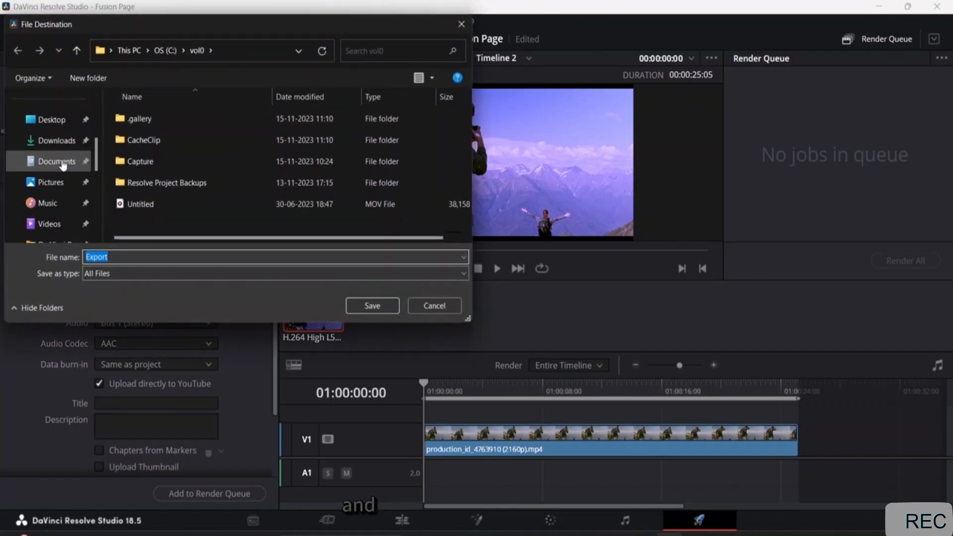
click(61, 148)
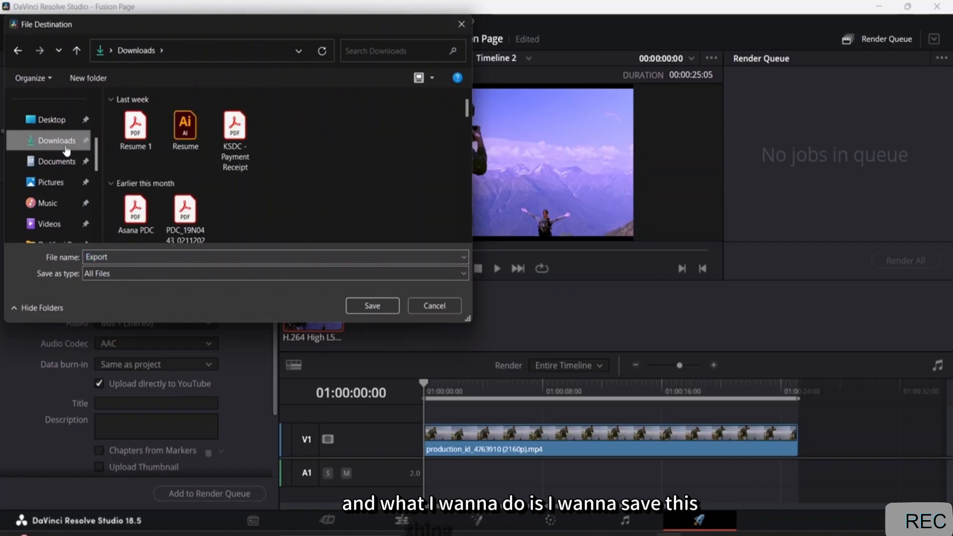
click(374, 306)
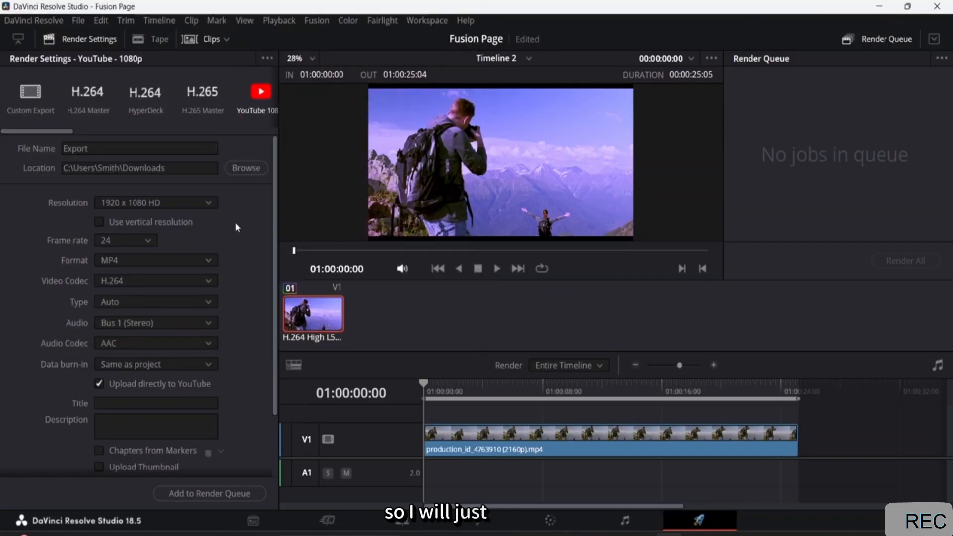
Add the timeline to the render queue and render all queued jobs
scroll(232, 248, down, 3)
scroll(231, 243, up, 3)
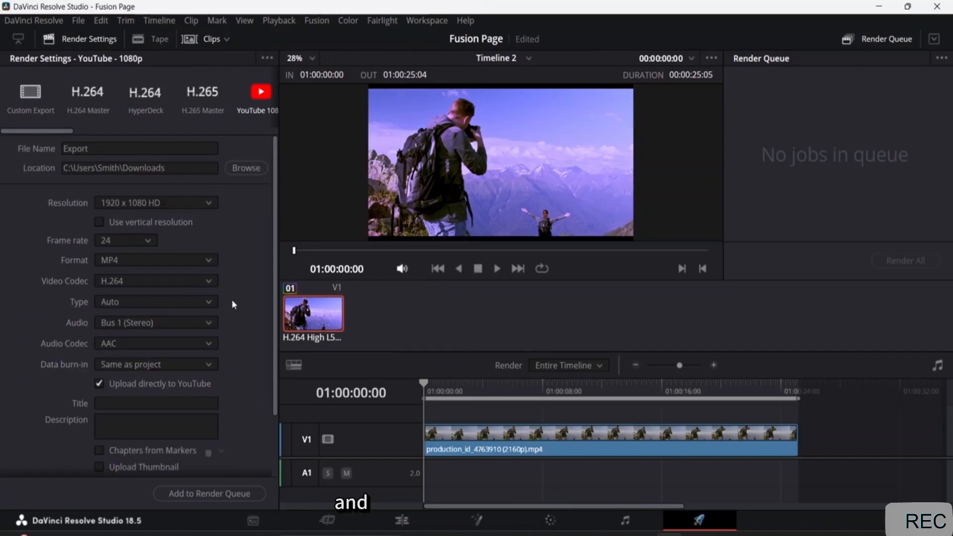
click(202, 493)
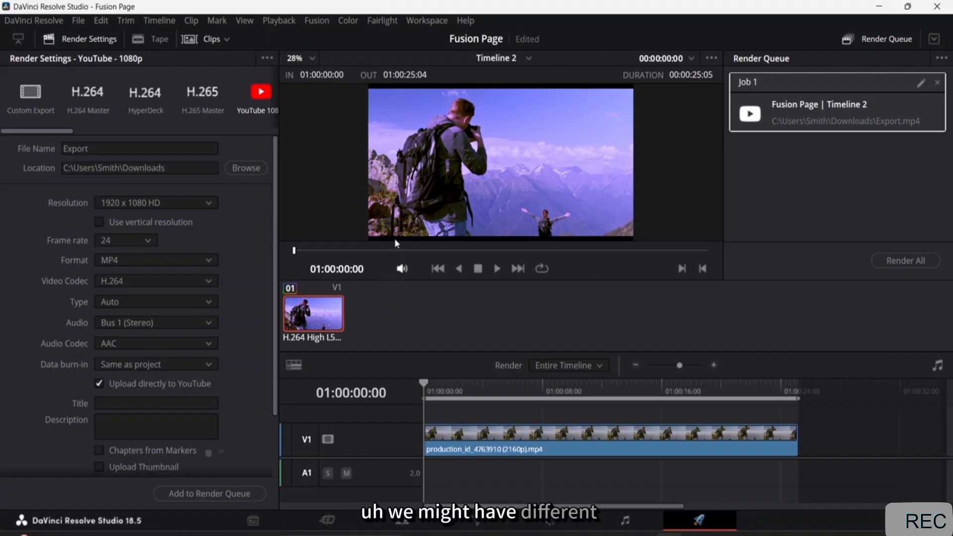
click(907, 260)
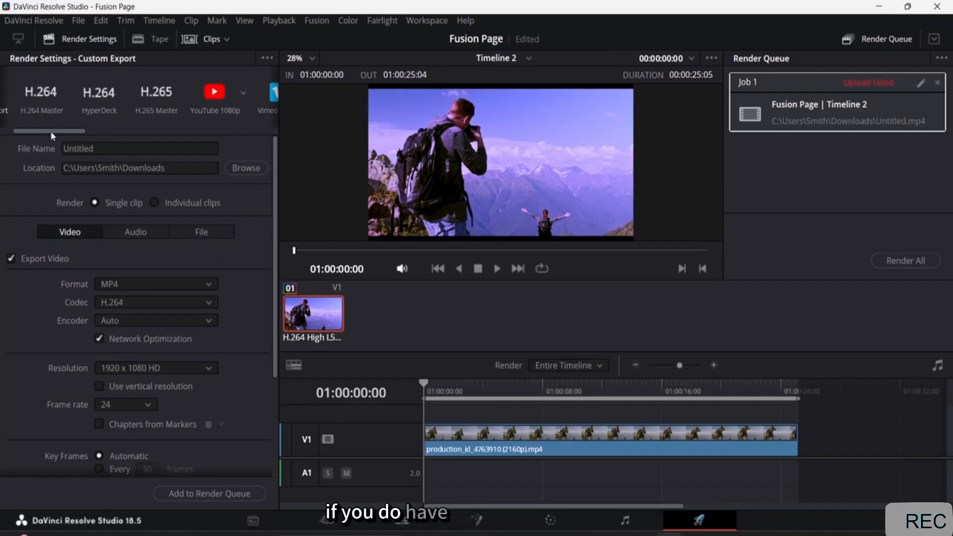
drag(54, 131, 2, 150)
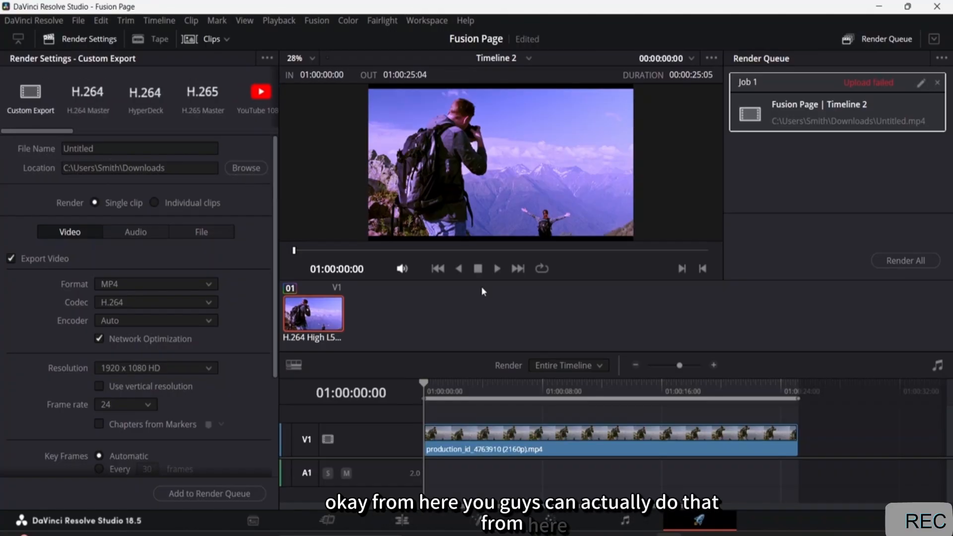
Switch to File Explorer's Downloads folder, play the rendered Export video, and close the media player
click(560, 533)
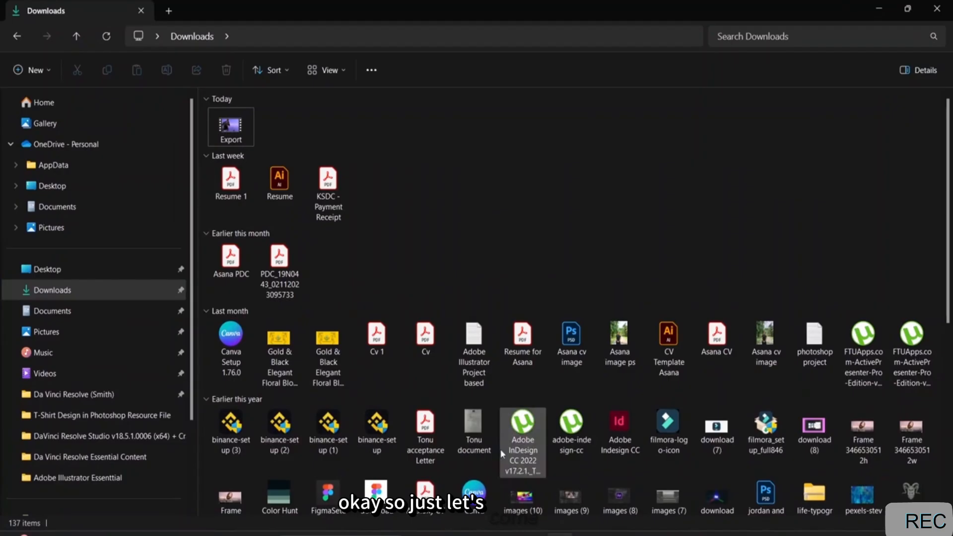
double_click(226, 122)
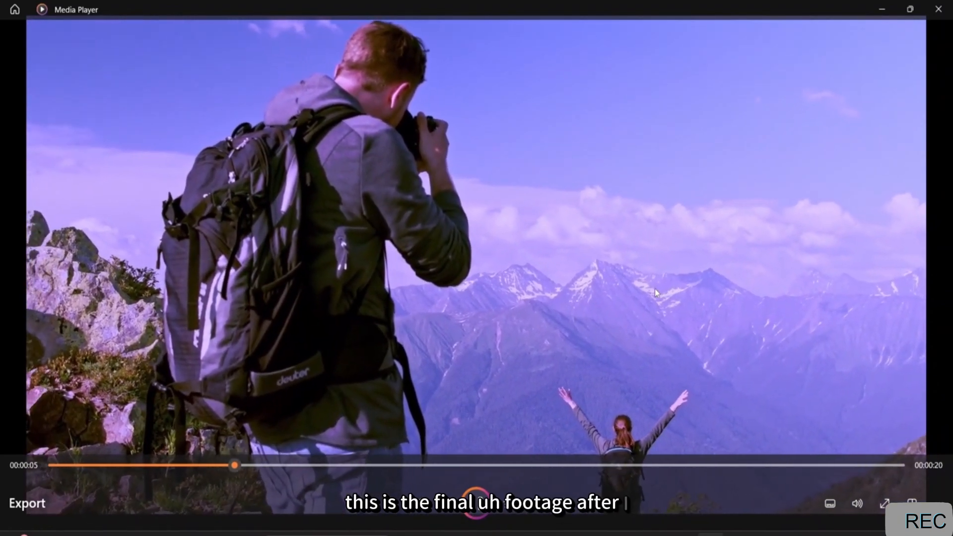
click(949, 11)
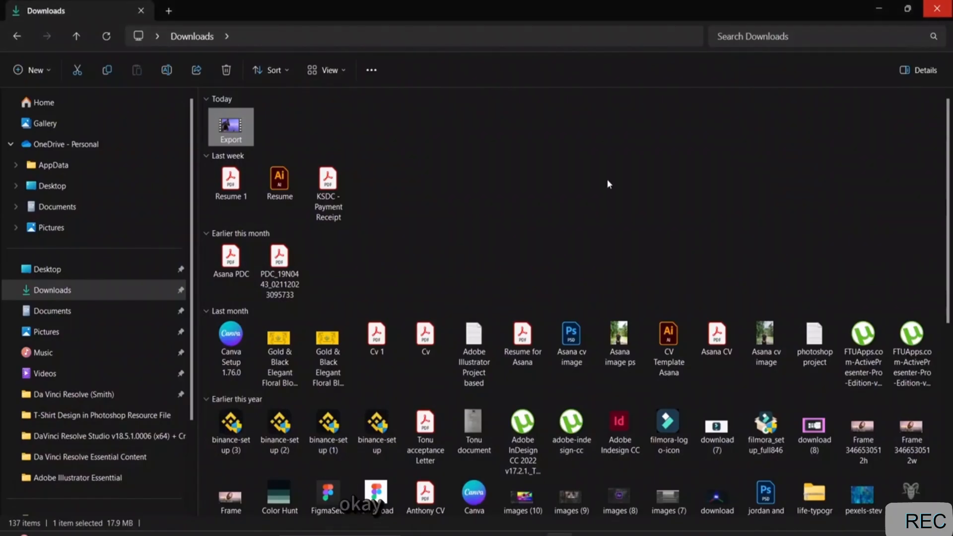